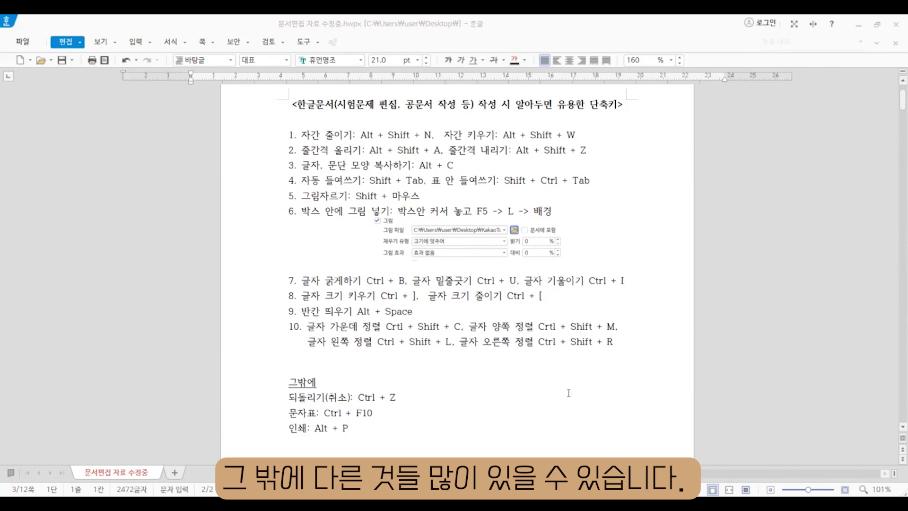
Tighten the letter spacing of the example 1 question text in the 글자간격(자간) section until it fits on one line
{"action": "scroll", "coordinate": [525, 383], "scroll_direction": "down", "scroll_amount": 8}
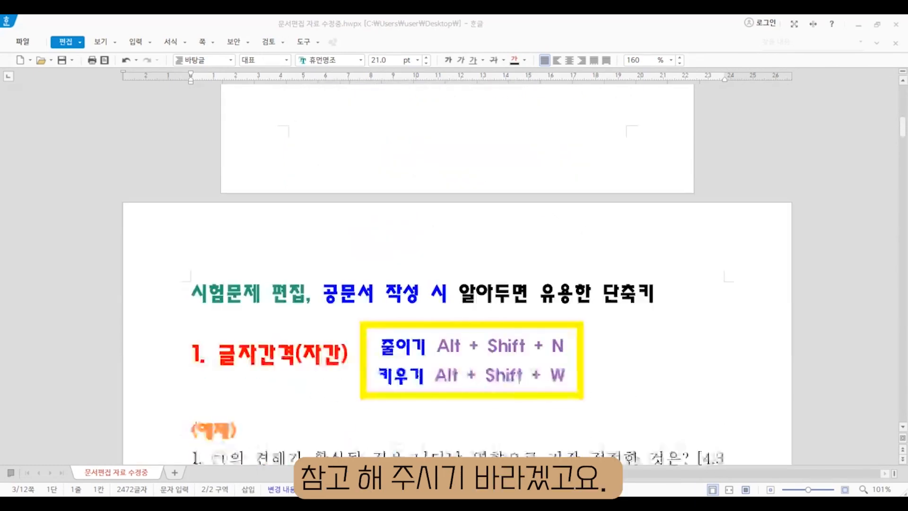
{"action": "scroll", "coordinate": [520, 380], "scroll_direction": "down", "scroll_amount": 4}
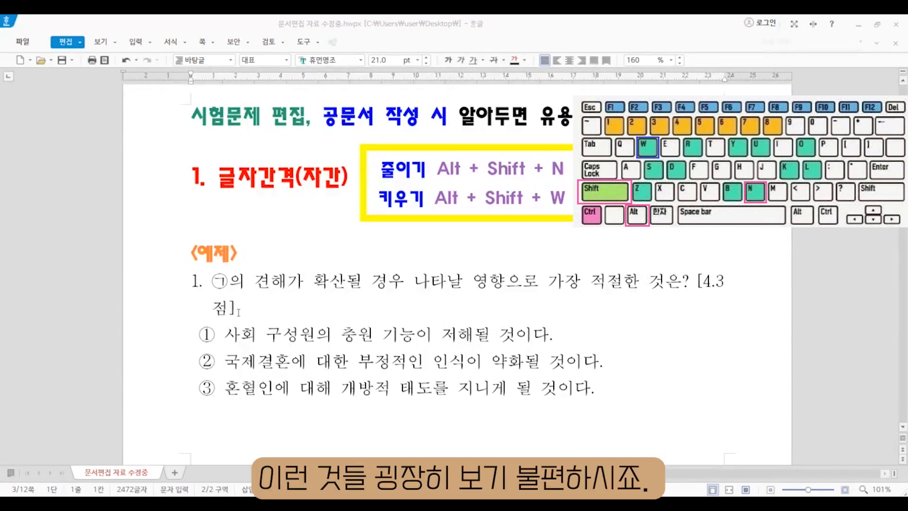
{"action": "left_click_drag", "start_coordinate": [239, 312], "coordinate": [215, 280]}
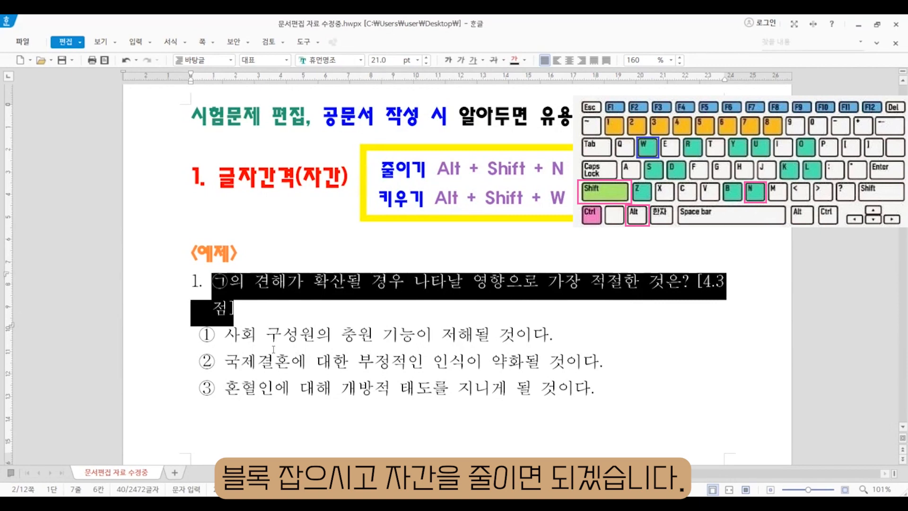
{"action": "key", "text": "alt+shift+n"}
{"action": "key", "text": "alt+shift+n"}
{"action": "key", "text": "alt+shift+n"}
{"action": "key", "text": "alt+shift+n"}
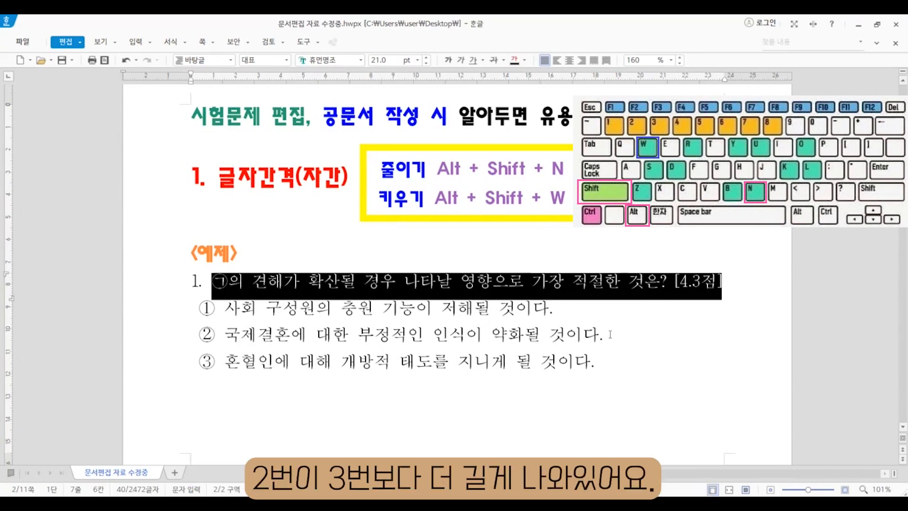
{"action": "left_click", "coordinate": [598, 360]}
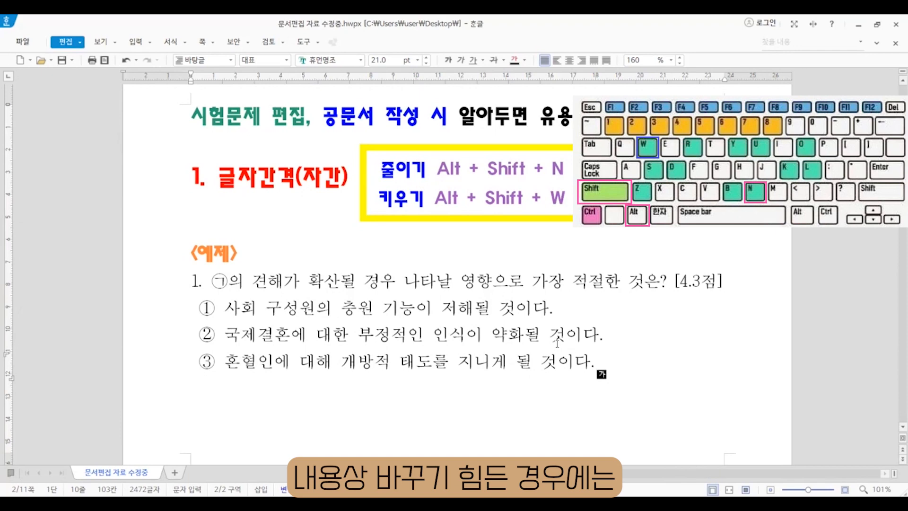
Tighten the letter spacing of answer choice ② (국제결혼에 대한 부정적인 인식이 약화될 것이다.) slightly
{"action": "left_click_drag", "start_coordinate": [603, 342], "coordinate": [228, 345]}
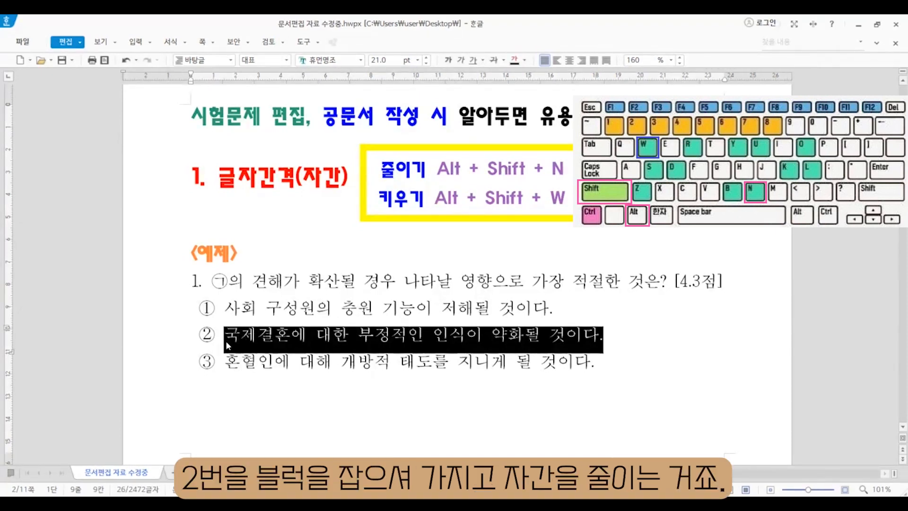
{"action": "key", "text": "alt+shift+n"}
{"action": "key", "text": "alt+shift+n"}
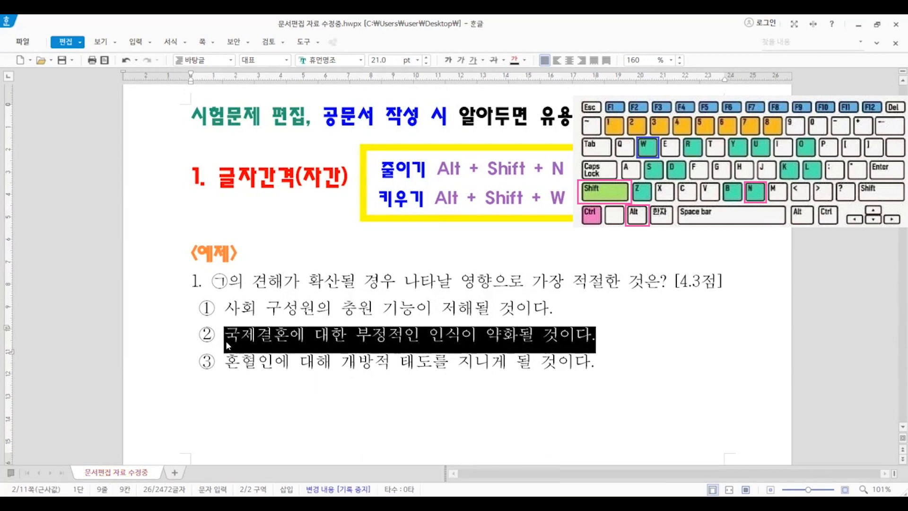
Widen the letter spacing of answer choice ③ so that it becomes longer than choice ②
{"action": "left_click_drag", "start_coordinate": [605, 360], "coordinate": [229, 361]}
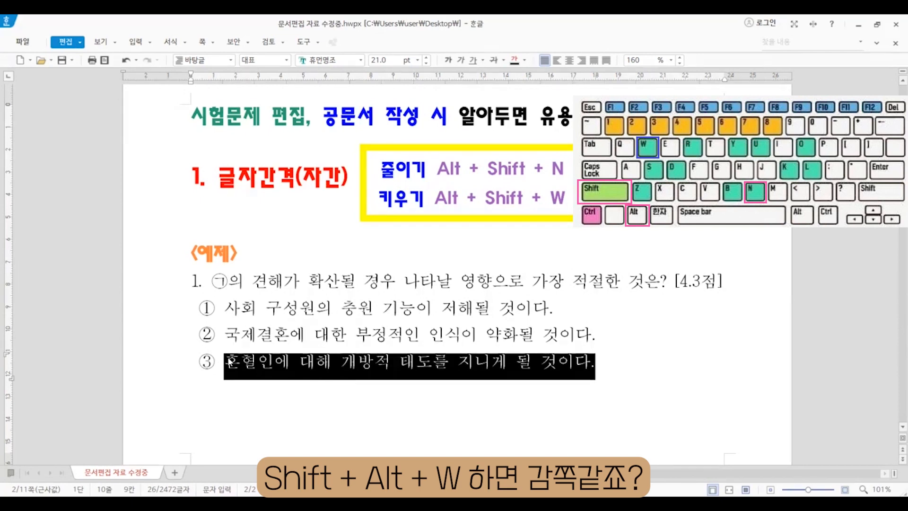
{"action": "key", "text": "alt+shift+w"}
{"action": "key", "text": "alt+shift+w"}
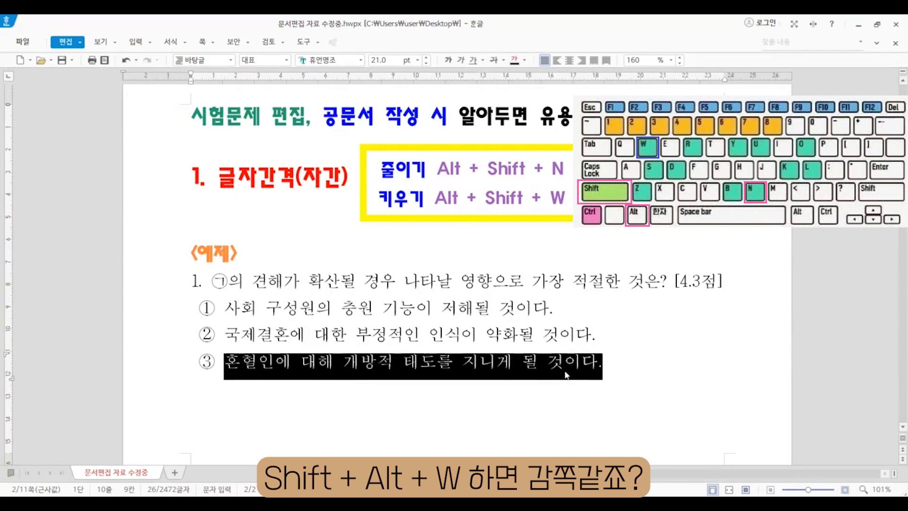
{"action": "left_click", "coordinate": [625, 359]}
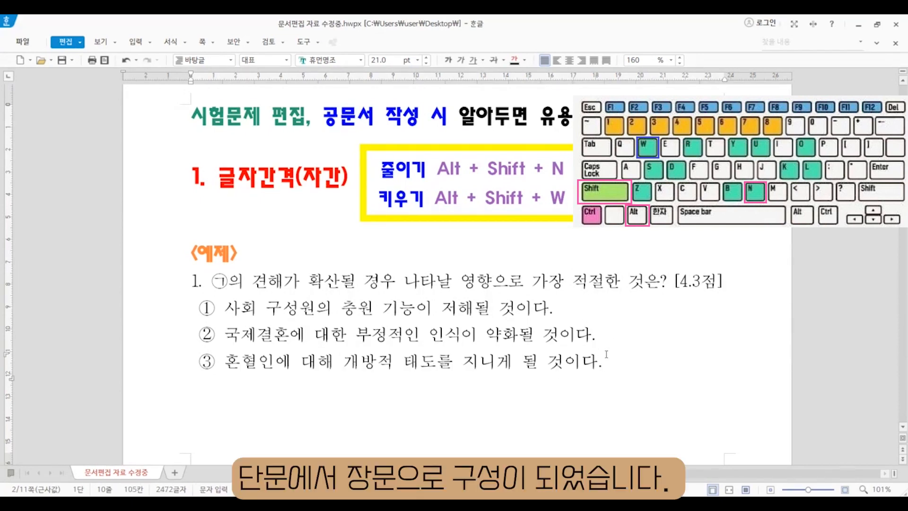
Reduce the line spacing of the question paragraph ending in [4.3점] in the 줄간격 example to 160%
{"action": "scroll", "coordinate": [616, 353], "scroll_direction": "down", "scroll_amount": 10}
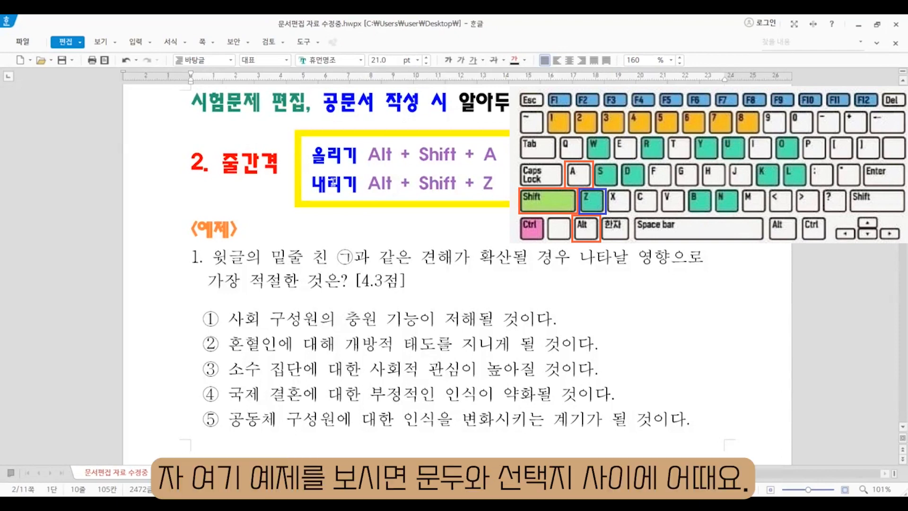
{"action": "left_click", "coordinate": [331, 283]}
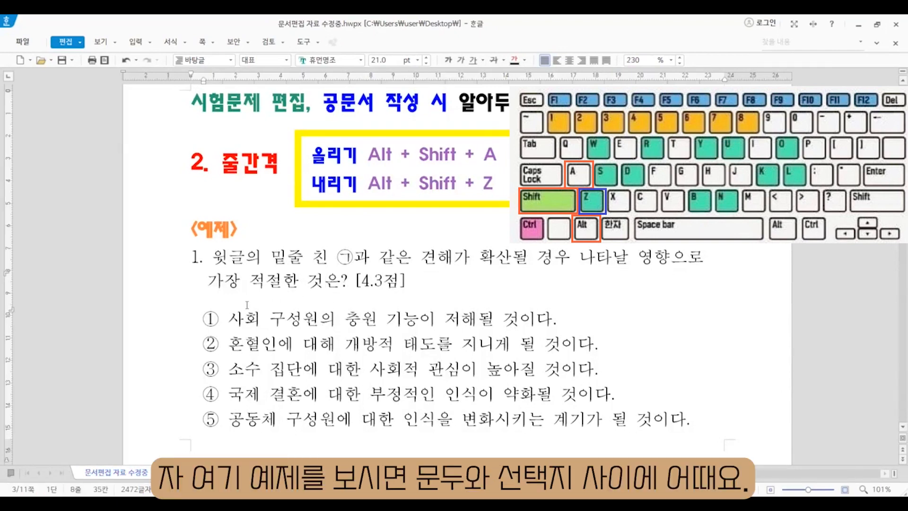
{"action": "left_click", "coordinate": [210, 289]}
{"action": "left_click", "coordinate": [293, 289]}
{"action": "left_click", "coordinate": [332, 284]}
{"action": "left_click", "coordinate": [348, 282]}
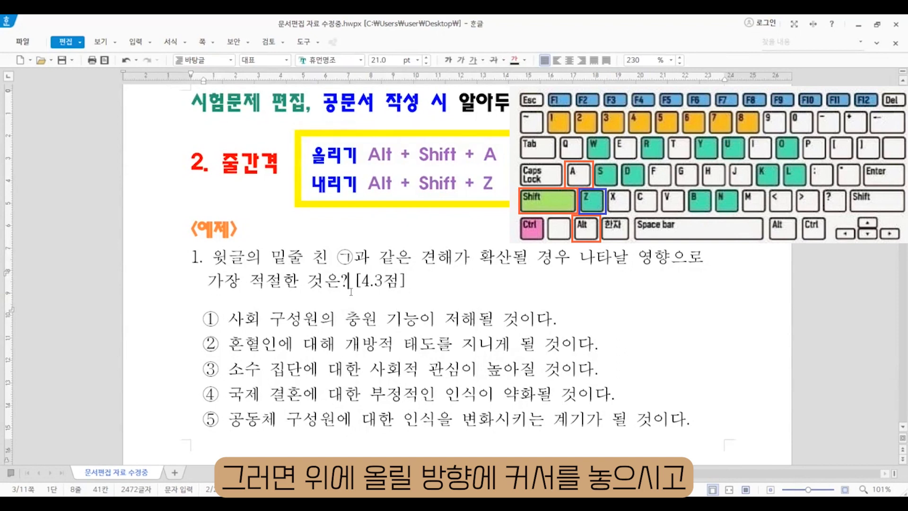
{"action": "key", "text": "alt+shift+a"}
{"action": "key", "text": "alt+shift+a"}
{"action": "key", "text": "alt+shift+a"}
{"action": "key", "text": "alt+shift+a"}
{"action": "key", "text": "alt+shift+a"}
{"action": "key", "text": "alt+shift+a"}
{"action": "key", "text": "alt+shift+a"}
{"action": "key", "text": "alt+shift+a"}
{"action": "key", "text": "alt+shift+a"}
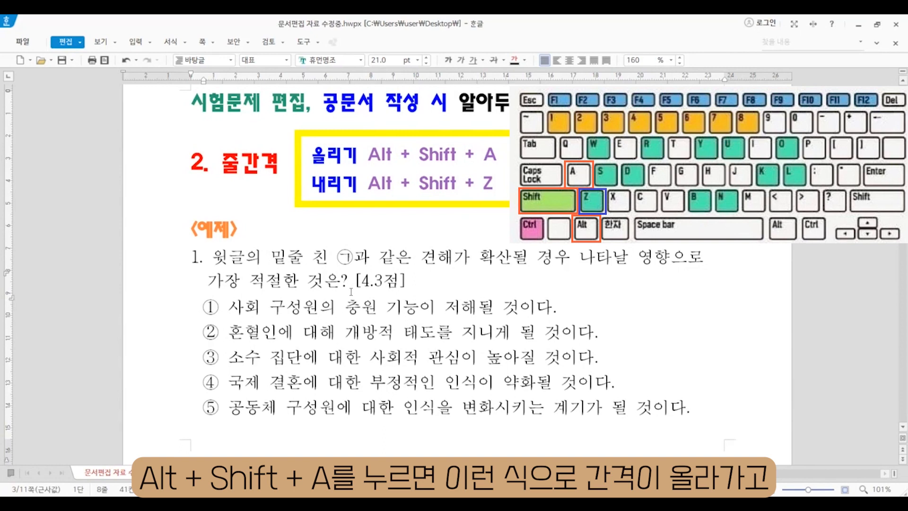
Widen the line spacing of the question paragraph above the answer choices again
{"action": "key", "text": "alt+shift+z"}
{"action": "key", "text": "alt+shift+z"}
{"action": "key", "text": "alt+shift+z"}
{"action": "key", "text": "alt+shift+z"}
{"action": "key", "text": "alt+shift+z"}
{"action": "key", "text": "alt+shift+z"}
{"action": "key", "text": "alt+shift+z"}
{"action": "key", "text": "alt+shift+z"}
{"action": "key", "text": "alt+shift+z"}
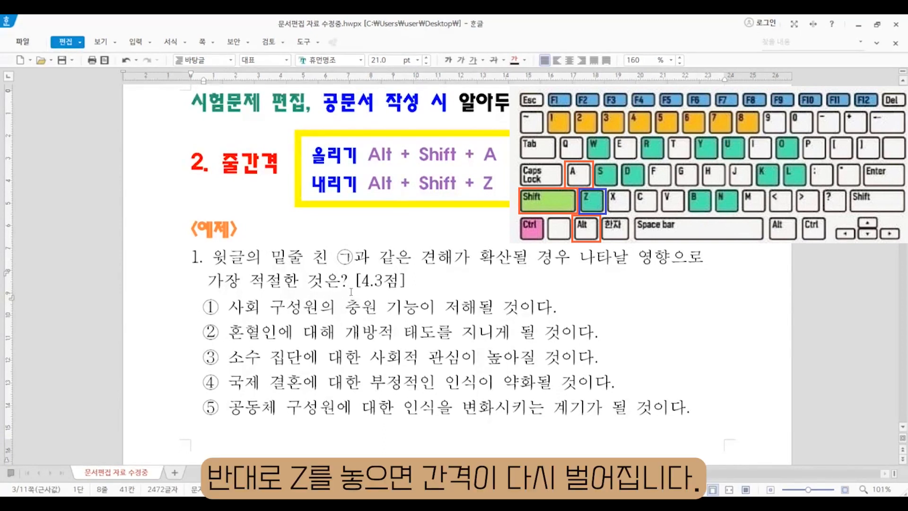
Reduce the line spacing of the question paragraph in the 줄간격 example to 150%
{"action": "key", "text": "alt+shift+a"}
{"action": "key", "text": "alt+shift+a"}
{"action": "key", "text": "alt+shift+a"}
{"action": "key", "text": "alt+shift+a"}
{"action": "key", "text": "alt+shift+a"}
{"action": "key", "text": "alt+shift+a"}
{"action": "key", "text": "alt+shift+a"}
{"action": "key", "text": "alt+shift+a"}
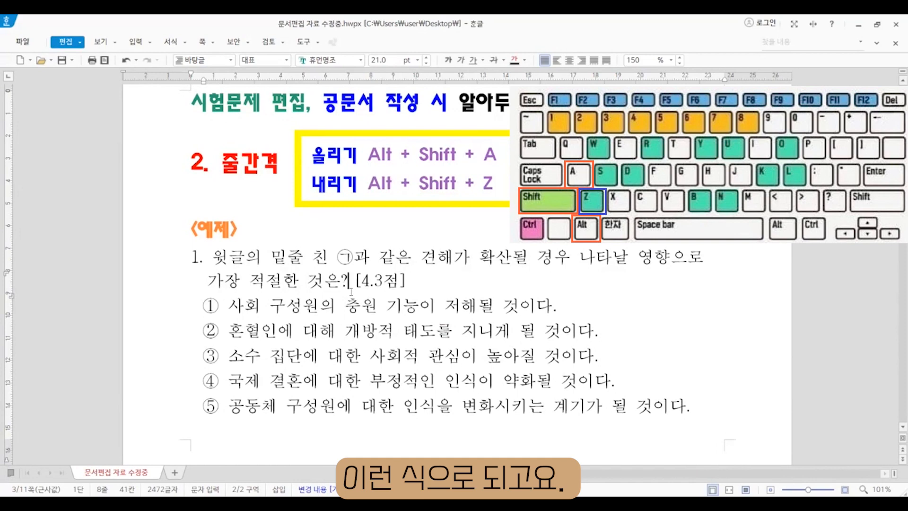
Try narrowing and widening the line spacing of answer choices ① to ⑤ together, ending at 150%
{"action": "left_click_drag", "start_coordinate": [204, 305], "coordinate": [864, 424]}
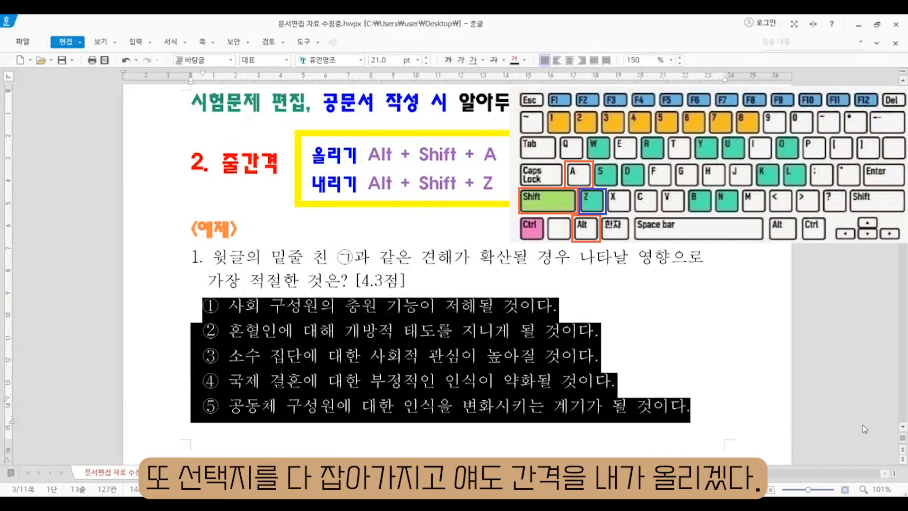
{"action": "key", "text": "alt+shift+a"}
{"action": "key", "text": "alt+shift+z"}
{"action": "key", "text": "alt+shift+z"}
{"action": "key", "text": "alt+shift+z"}
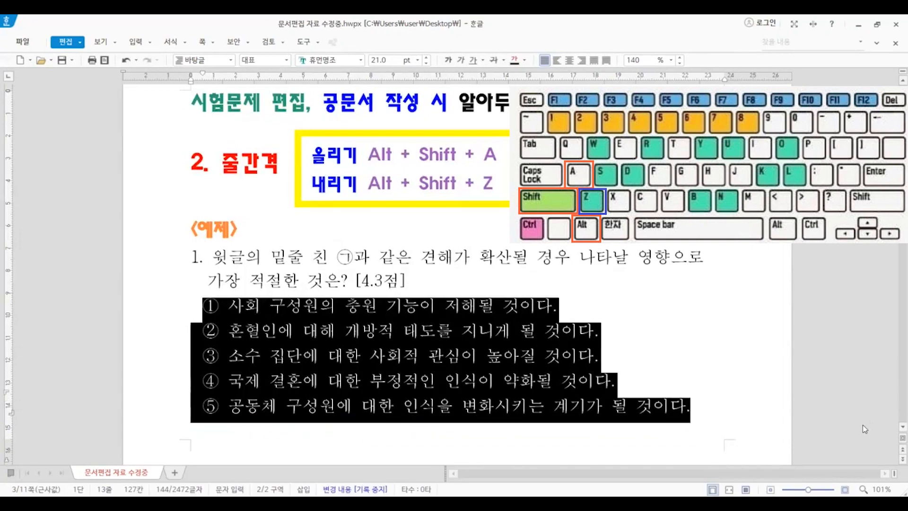
{"action": "key", "text": "alt+shift+a"}
{"action": "key", "text": "alt+shift+a"}
{"action": "key", "text": "alt+shift+z"}
{"action": "key", "text": "alt+shift+z"}
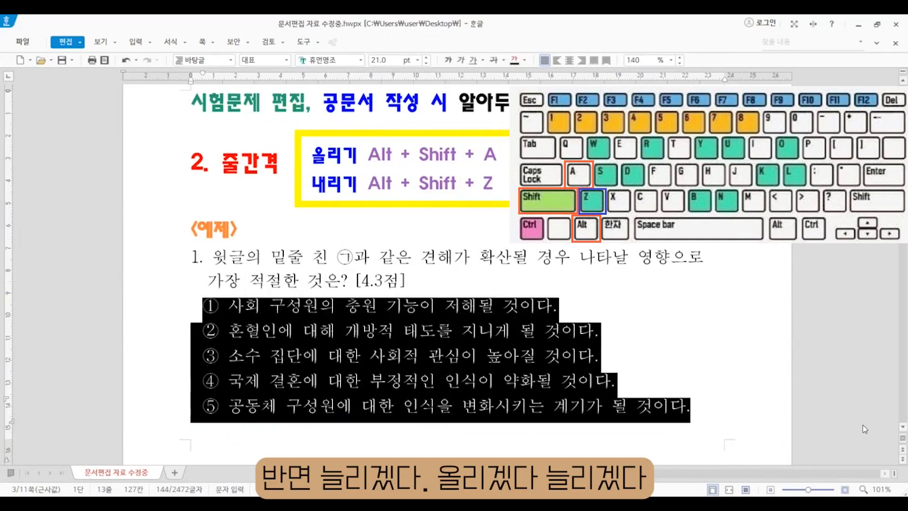
{"action": "key", "text": "alt+shift+a"}
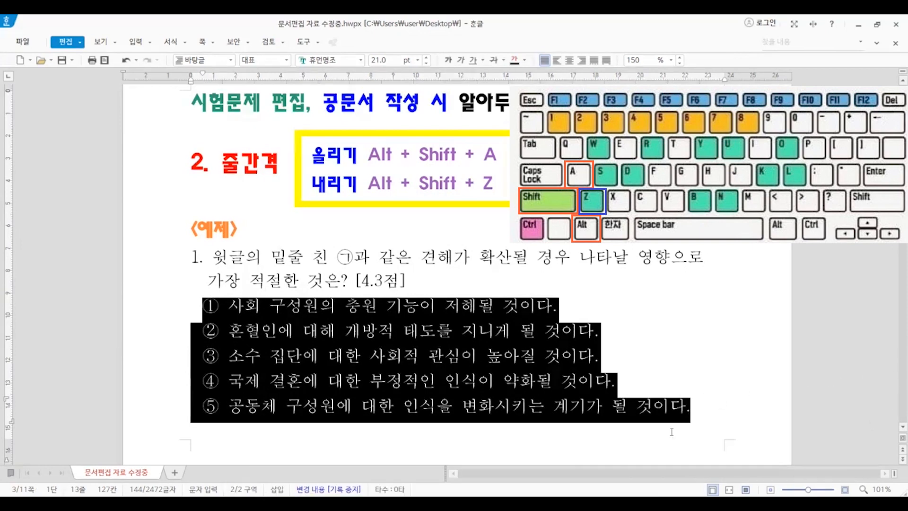
{"action": "left_click", "coordinate": [443, 289]}
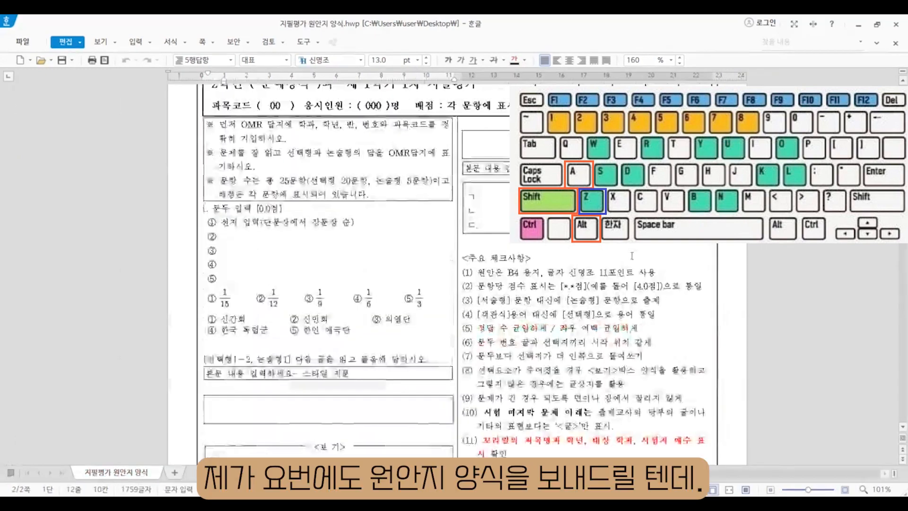
In 지필평가 원안지 양식.hwp, reduce the line spacing of the blank line ending page 1's left column to 0%
{"action": "scroll", "coordinate": [524, 308], "scroll_direction": "up", "scroll_amount": 4}
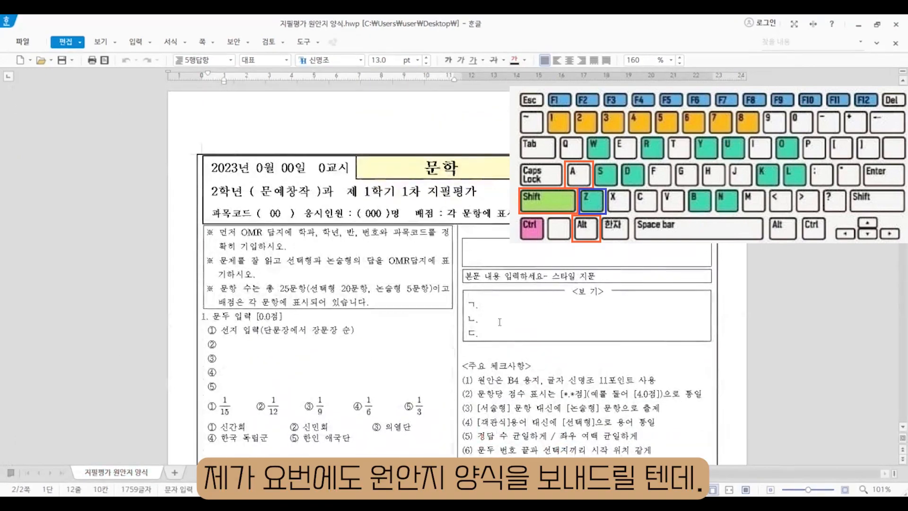
{"action": "scroll", "coordinate": [500, 322], "scroll_direction": "down", "scroll_amount": 10}
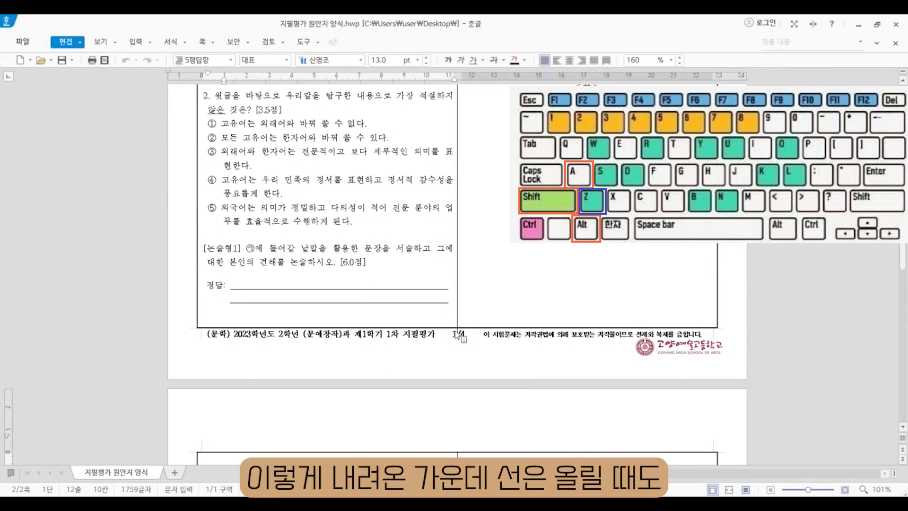
{"action": "left_click", "coordinate": [217, 323]}
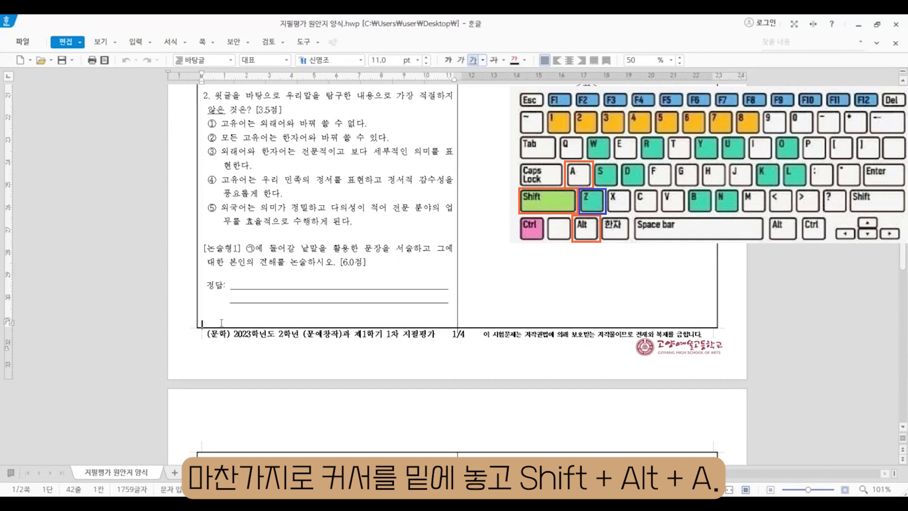
{"action": "key", "text": "shift+alt+a"}
{"action": "key", "text": "shift+alt+a"}
{"action": "key", "text": "shift+alt+a"}
{"action": "key", "text": "shift+alt+a"}
{"action": "key", "text": "shift+alt+a"}
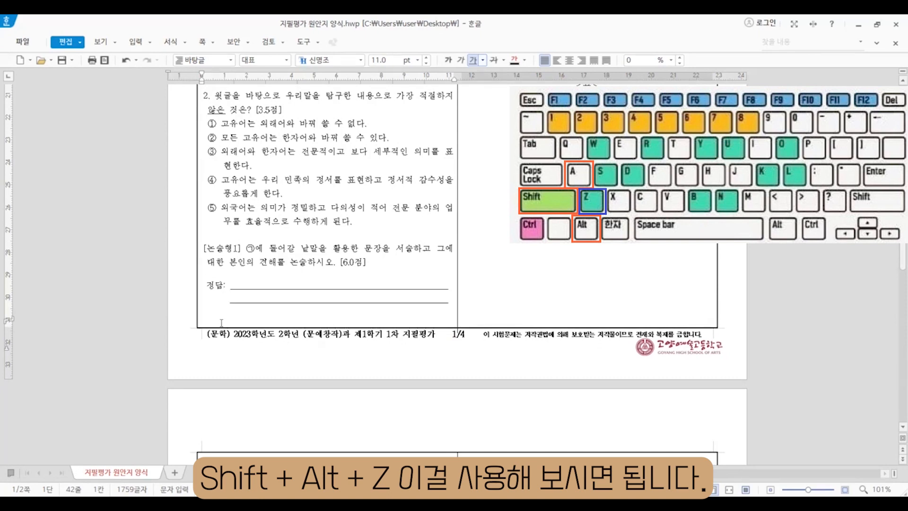
Reduce the line spacing of the blank last line in page 1's right column to 100%
{"action": "left_click", "coordinate": [512, 318]}
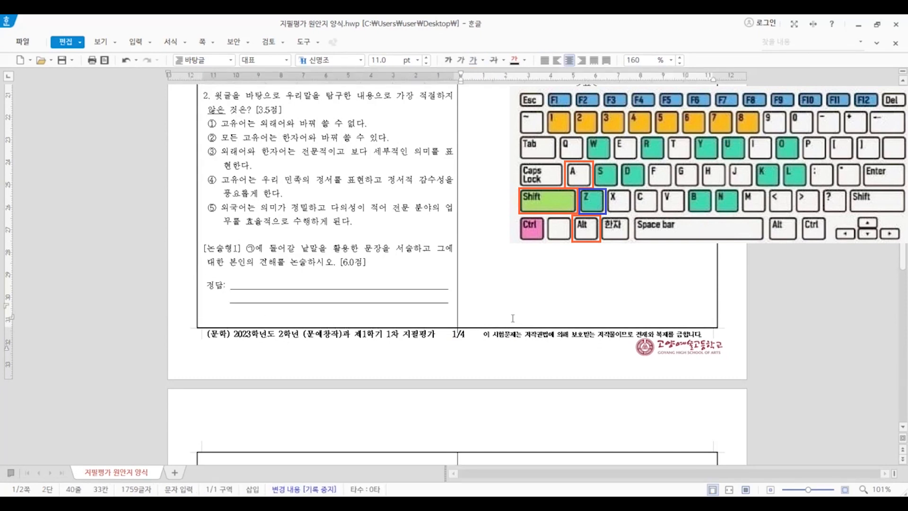
{"action": "key", "text": "shift+alt+z"}
{"action": "key", "text": "shift+alt+z"}
{"action": "key", "text": "shift+alt+z"}
{"action": "key", "text": "shift+alt+z"}
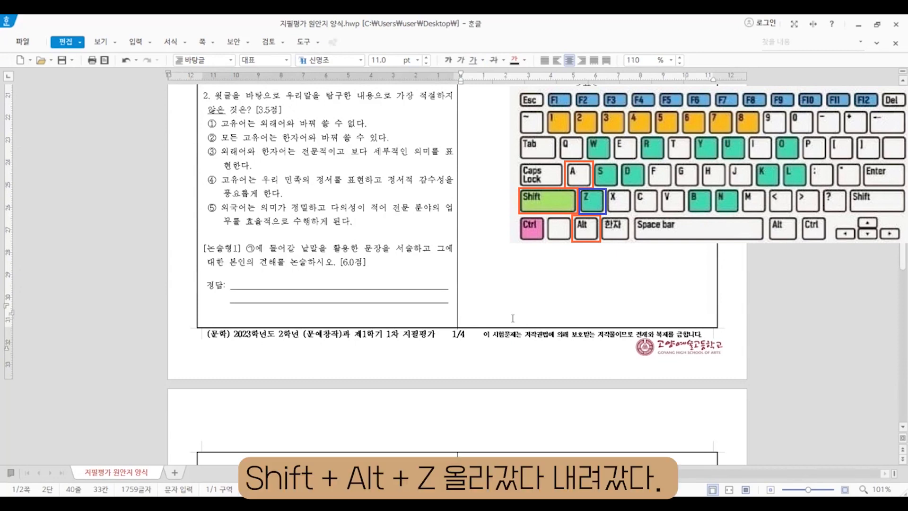
{"action": "key", "text": "shift+alt+z"}
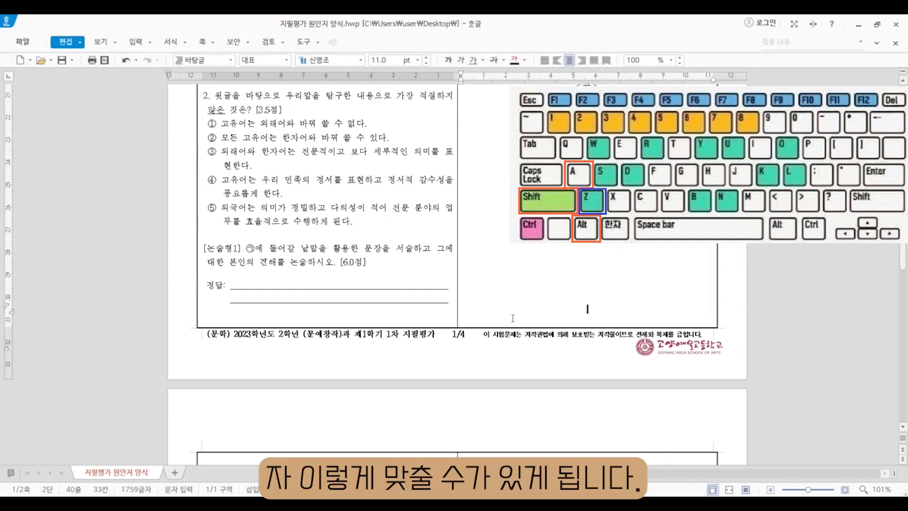
Return to 문서편집 자료 수정중.hwpx and compare the text formatting of example items 1 and 2 under 글자, 문단 모양 복사하기
{"action": "scroll", "coordinate": [511, 320], "scroll_direction": "up", "scroll_amount": 10}
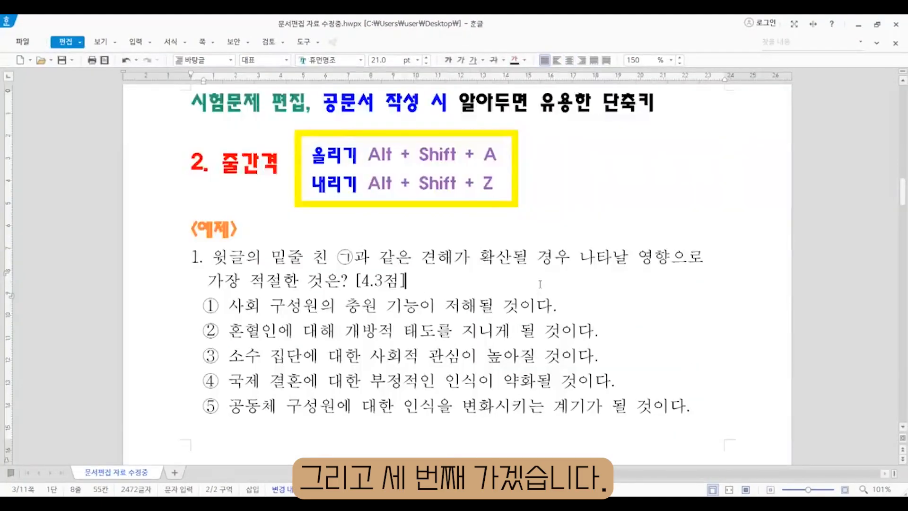
{"action": "scroll", "coordinate": [539, 283], "scroll_direction": "down", "scroll_amount": 10}
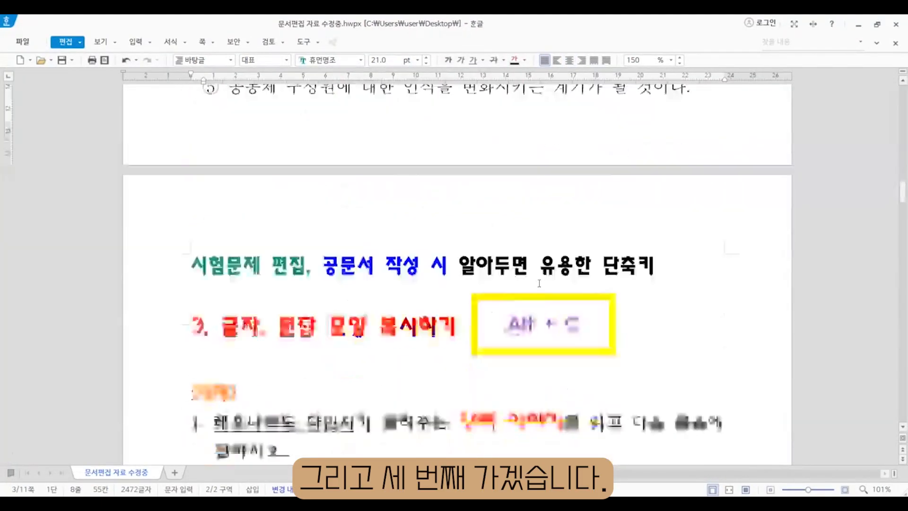
{"action": "scroll", "coordinate": [539, 283], "scroll_direction": "down", "scroll_amount": 3}
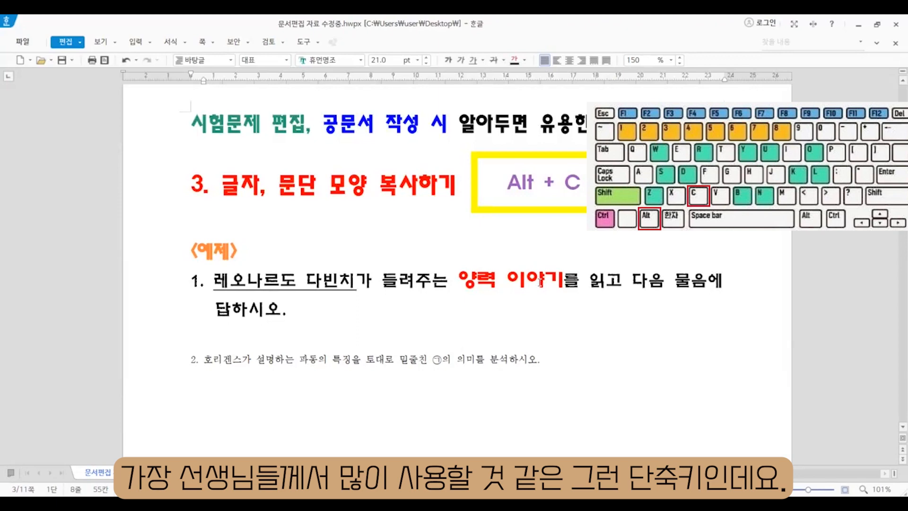
{"action": "left_click", "coordinate": [262, 185]}
{"action": "left_click", "coordinate": [405, 184]}
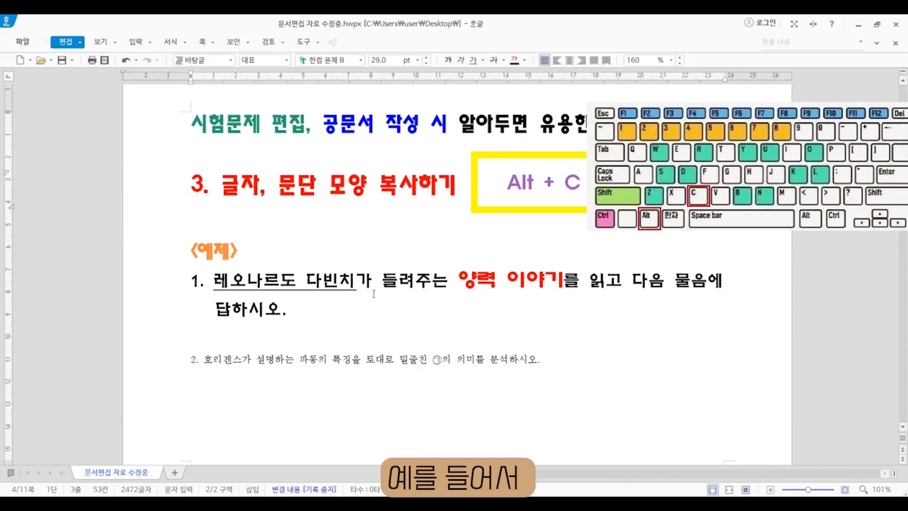
{"action": "left_click_drag", "start_coordinate": [288, 318], "coordinate": [189, 290]}
{"action": "left_click", "coordinate": [293, 311]}
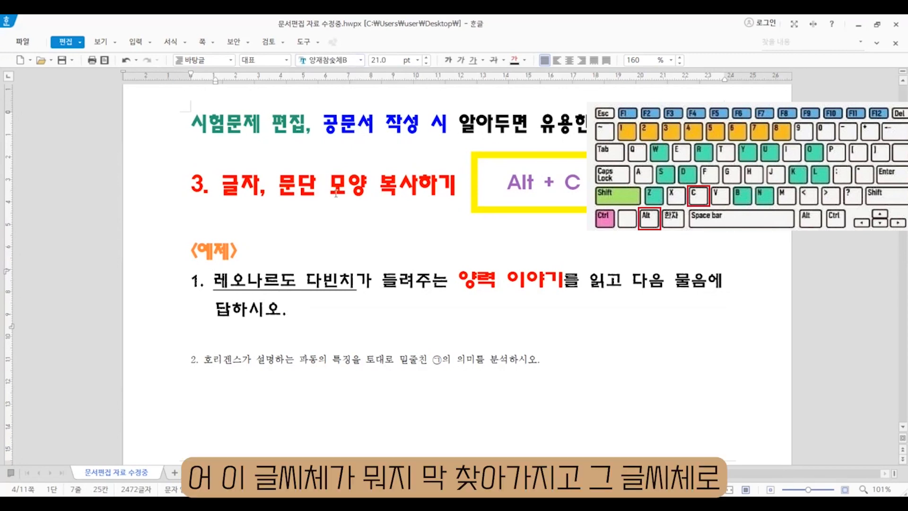
{"action": "left_click_drag", "start_coordinate": [546, 364], "coordinate": [178, 369]}
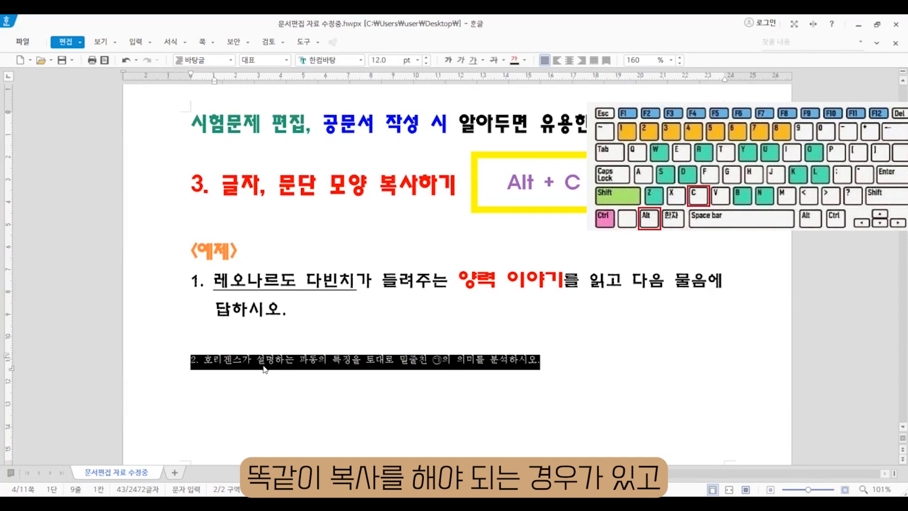
{"action": "left_click", "coordinate": [531, 365]}
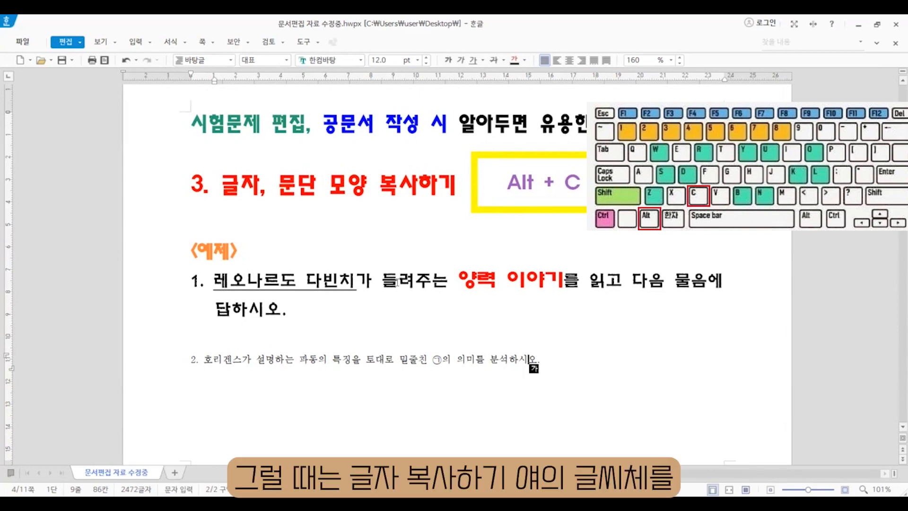
Copy the character formatting (글자 모양) from the end of example item 1 and apply it to all of item 2
{"action": "left_click", "coordinate": [267, 310]}
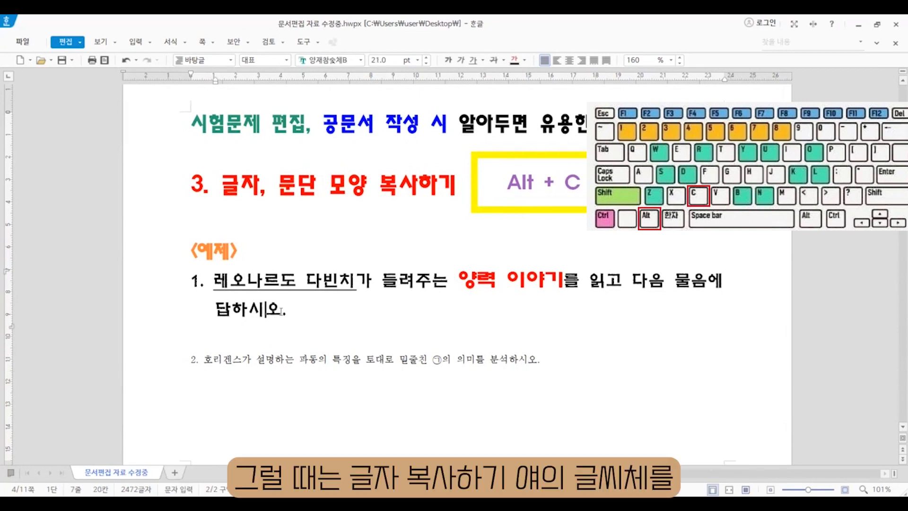
{"action": "left_click", "coordinate": [543, 368]}
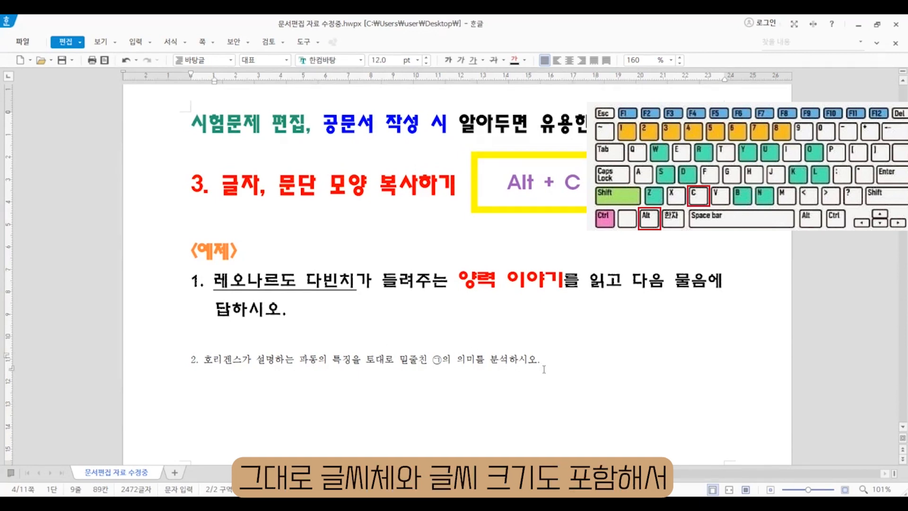
{"action": "left_click_drag", "start_coordinate": [544, 368], "coordinate": [327, 364]}
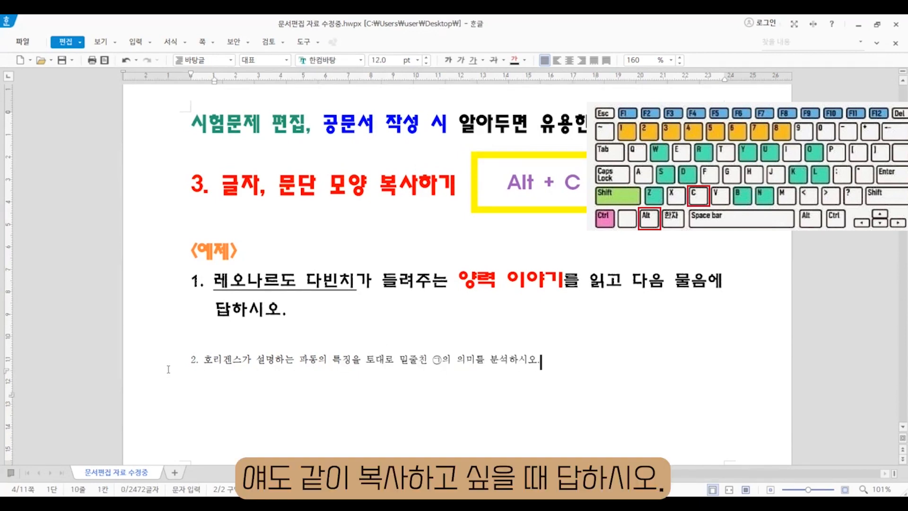
{"action": "left_click_drag", "start_coordinate": [541, 363], "coordinate": [192, 366]}
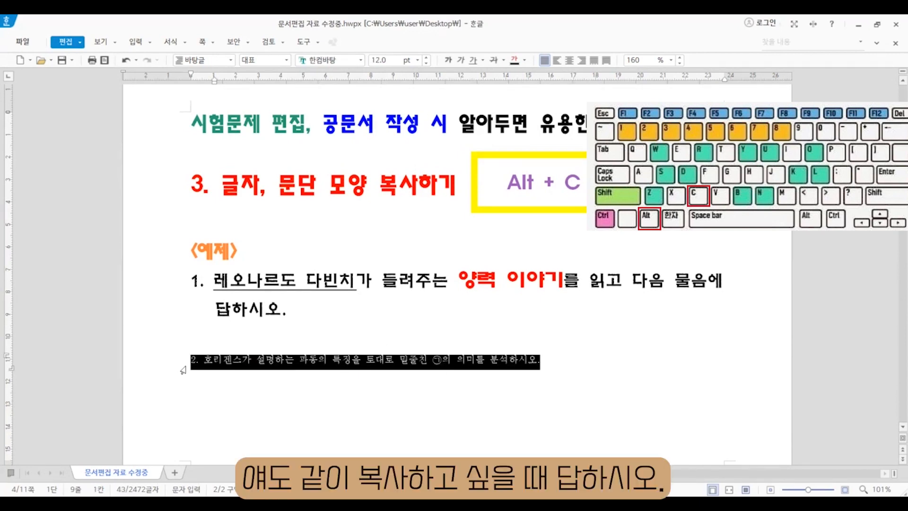
{"action": "left_click", "coordinate": [282, 313]}
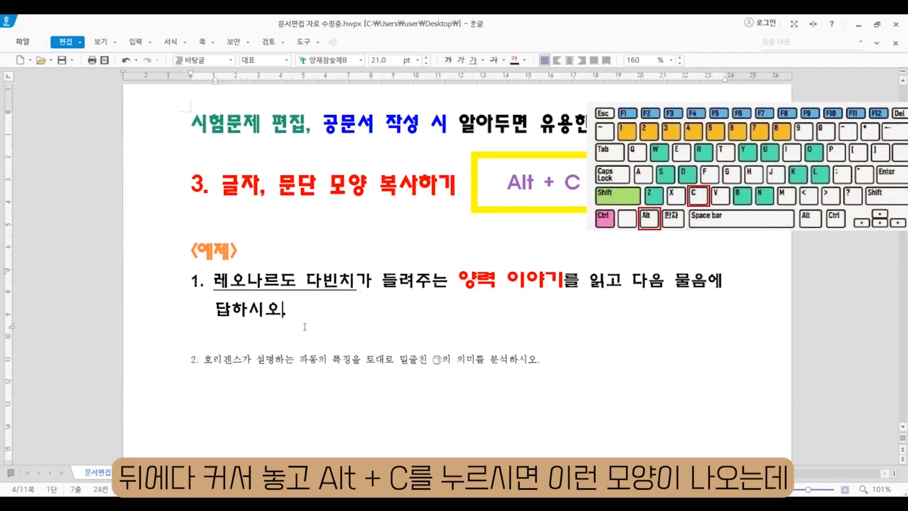
{"action": "key", "text": "alt+c"}
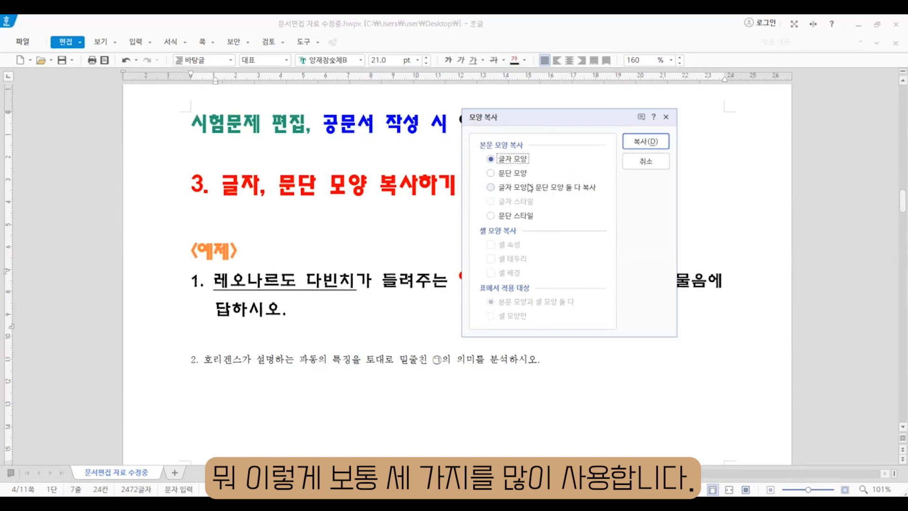
{"action": "left_click", "coordinate": [646, 141]}
{"action": "left_click_drag", "start_coordinate": [541, 360], "coordinate": [161, 370]}
{"action": "key", "text": "alt+c"}
{"action": "left_click", "coordinate": [344, 345]}
{"action": "left_click", "coordinate": [295, 307]}
{"action": "left_click", "coordinate": [310, 405]}
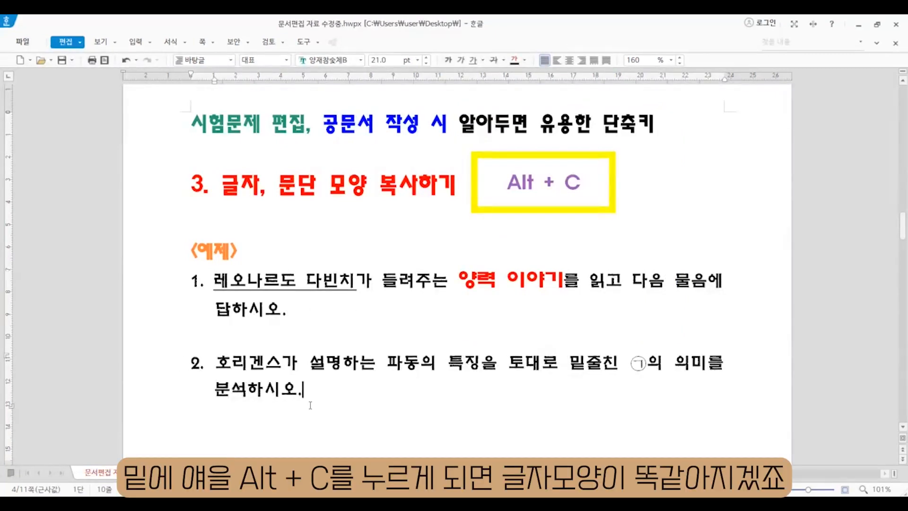
Copy the character formatting of the red phrase 양력 이야기 in item 1 onto 밑줄친 ㉠의 의미 in item 2
{"action": "left_click", "coordinate": [565, 284]}
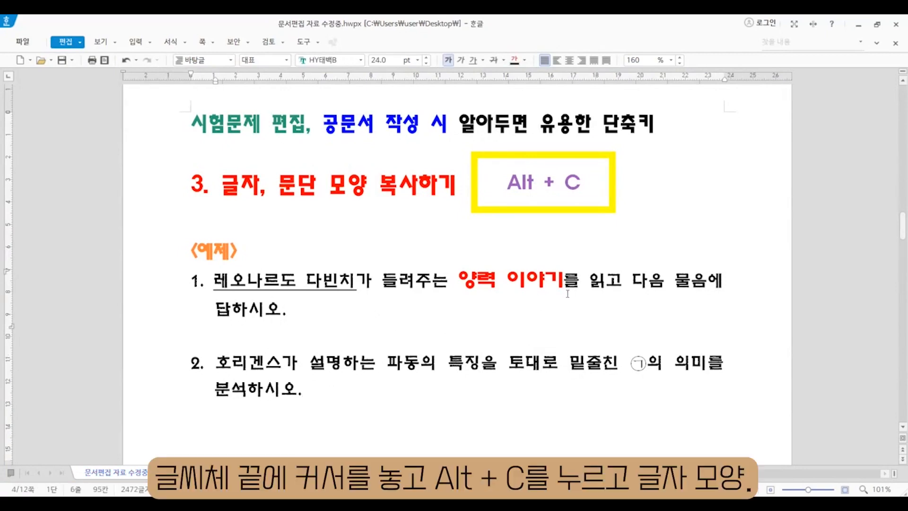
{"action": "key", "text": "alt+c"}
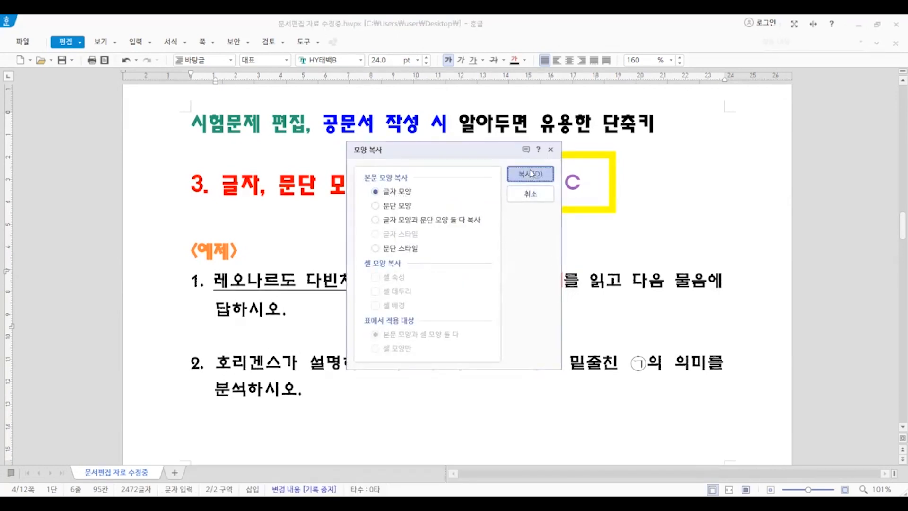
{"action": "key", "text": "Return"}
{"action": "left_click_drag", "start_coordinate": [708, 364], "coordinate": [573, 366]}
{"action": "key", "text": "alt+c"}
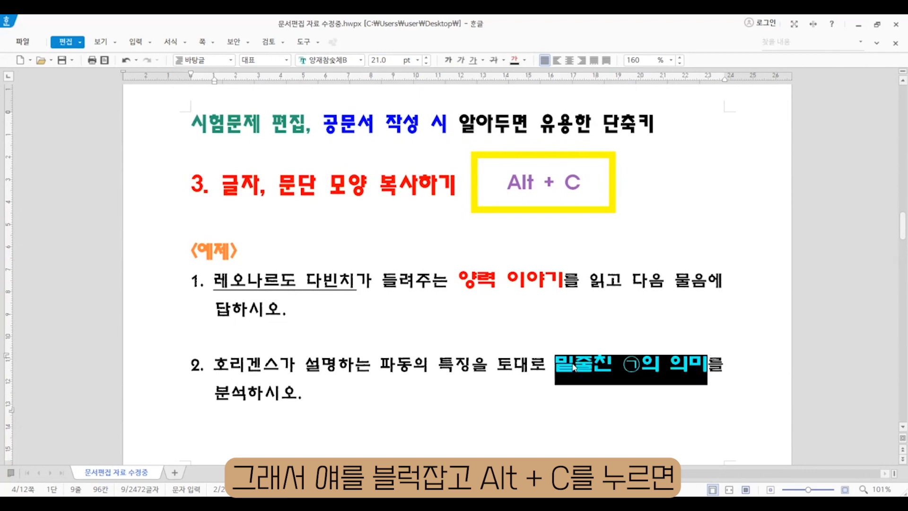
{"action": "left_click", "coordinate": [596, 367]}
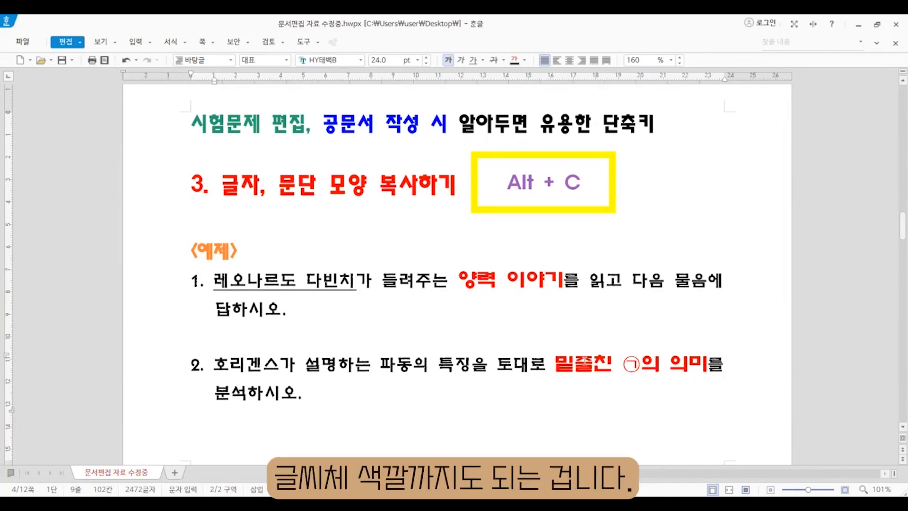
Copy the underlined character formatting of 레오나르도 다빈치 in item 1 onto the name 호리겐스 in item 2
{"action": "left_click", "coordinate": [356, 280]}
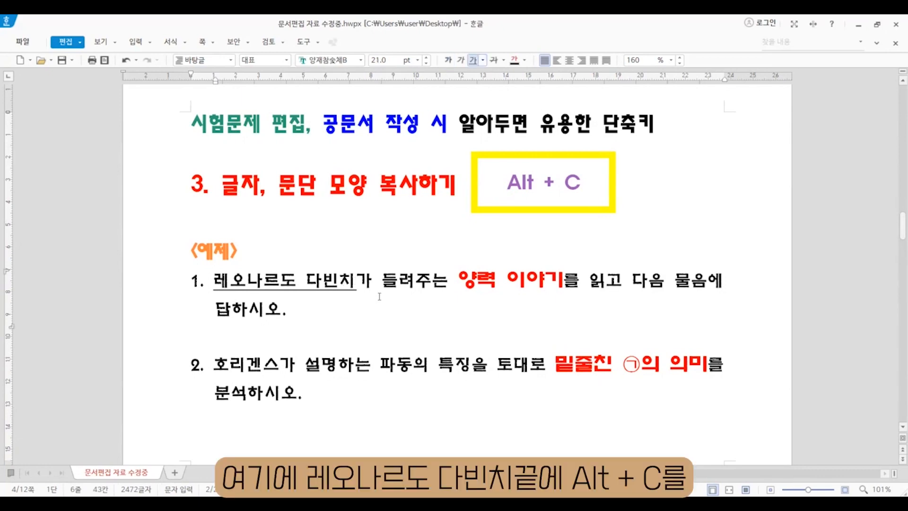
{"action": "key", "text": "alt+c"}
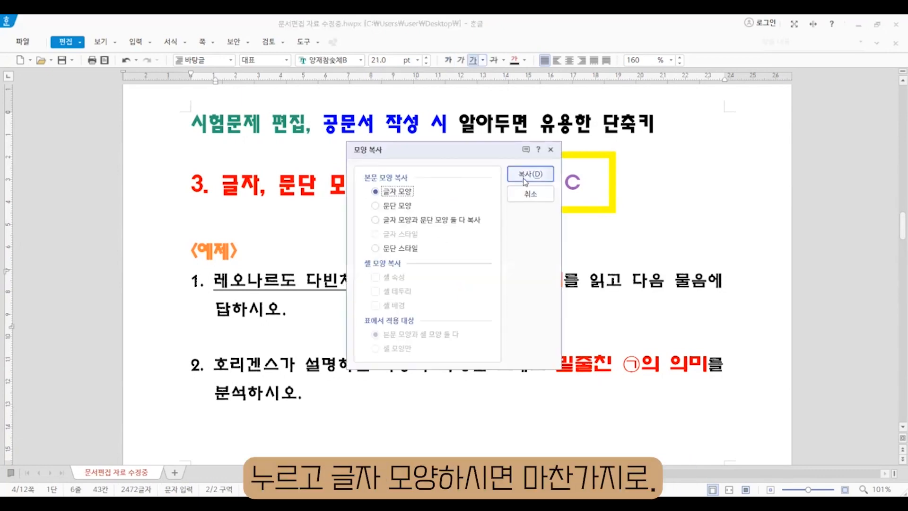
{"action": "left_click", "coordinate": [530, 178]}
{"action": "left_click_drag", "start_coordinate": [214, 364], "coordinate": [283, 364]}
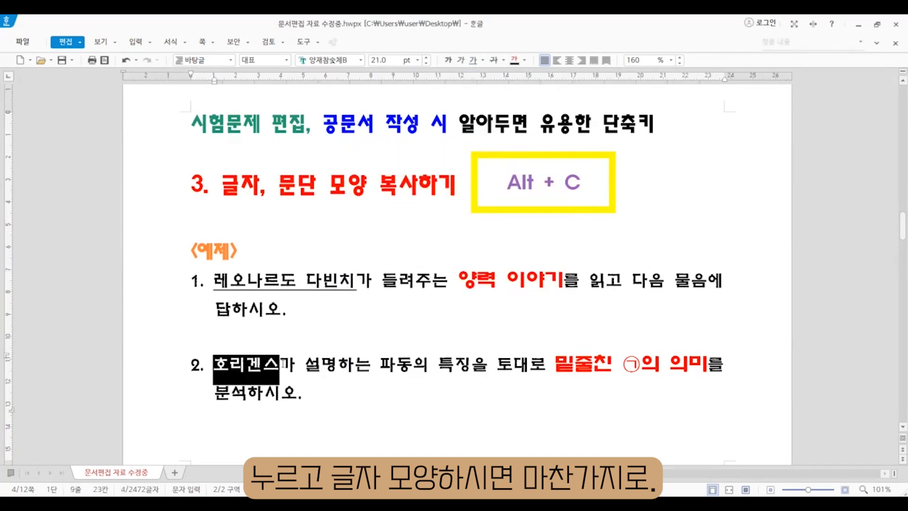
{"action": "key", "text": "alt+c"}
{"action": "left_click", "coordinate": [304, 375]}
{"action": "left_click", "coordinate": [351, 283]}
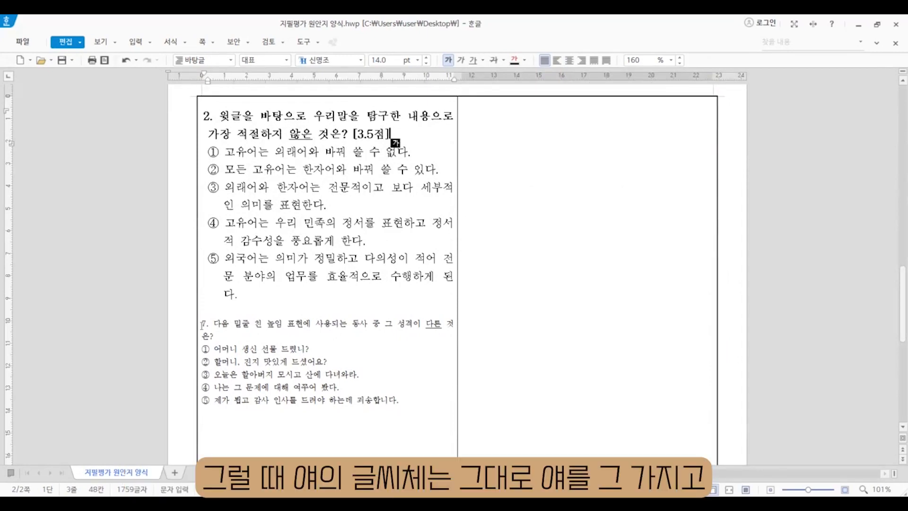
In 지필평가 원안지 양식.hwp, try copying only the character formatting of question 2's stem onto question 7's stem, and undo it
{"action": "left_click", "coordinate": [341, 134]}
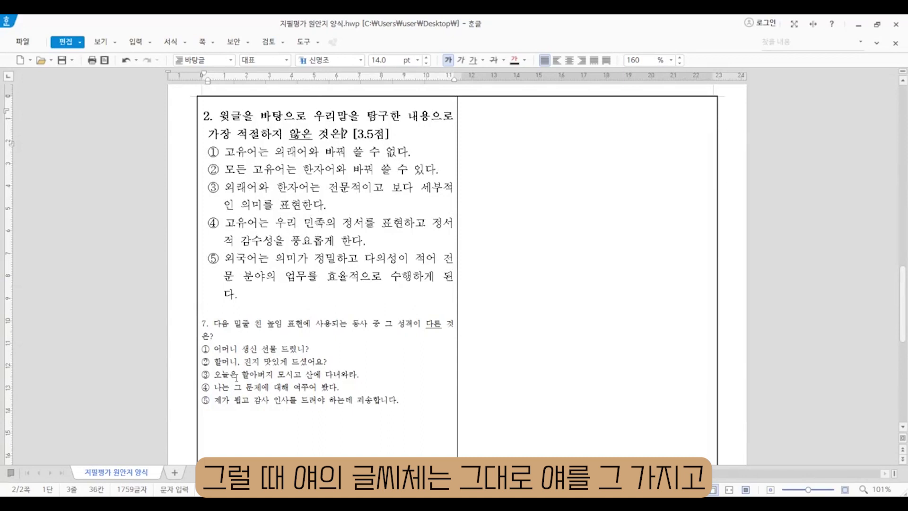
{"action": "left_click", "coordinate": [217, 338]}
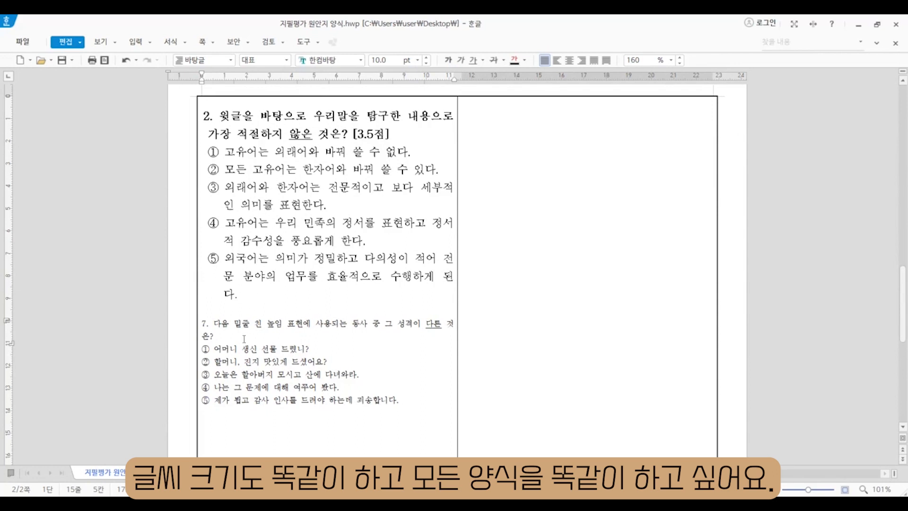
{"action": "left_click", "coordinate": [215, 338]}
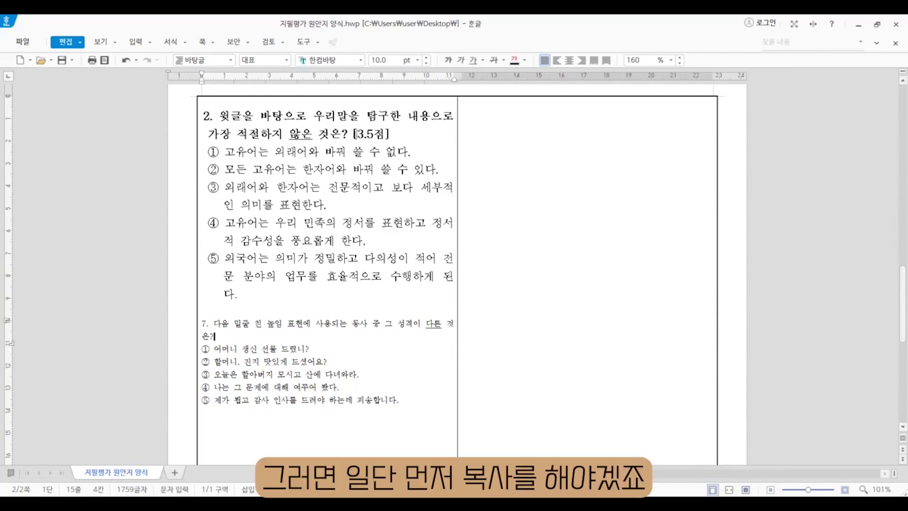
{"action": "left_click", "coordinate": [350, 134]}
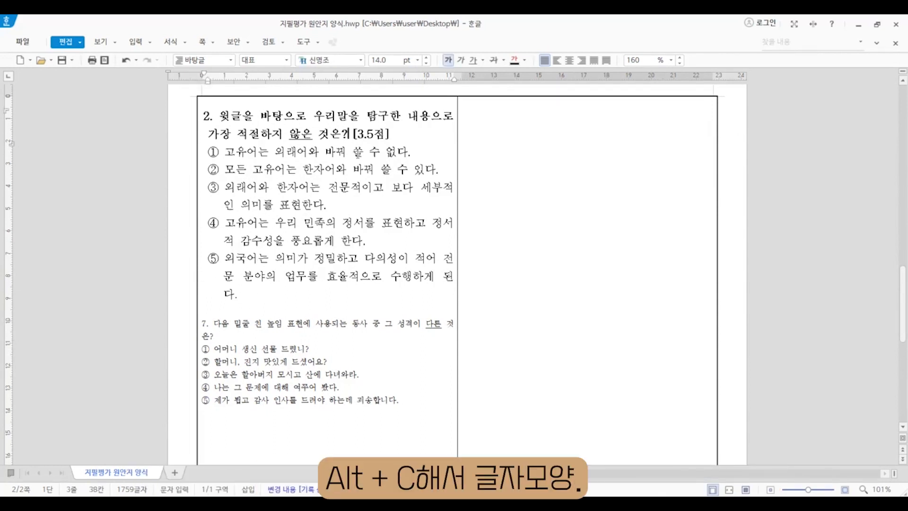
{"action": "key", "text": "alt+c"}
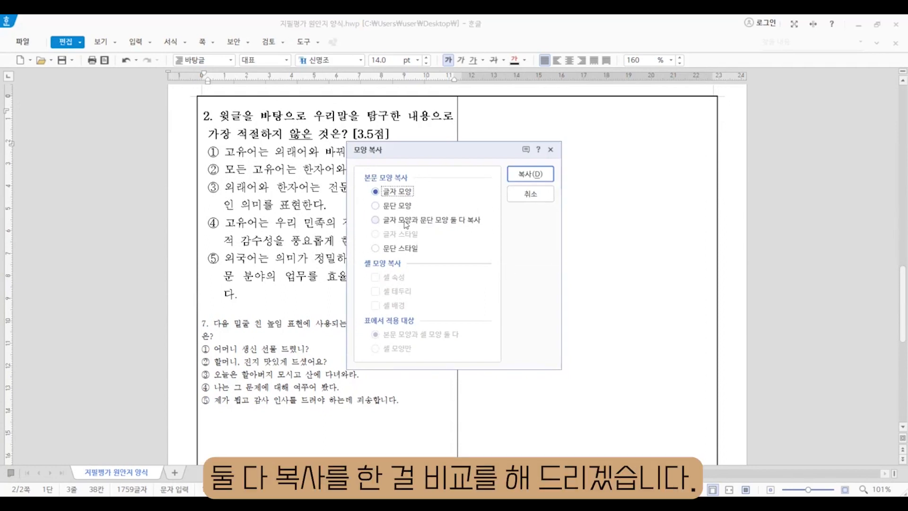
{"action": "left_click", "coordinate": [520, 178]}
{"action": "triple_click", "coordinate": [217, 337]}
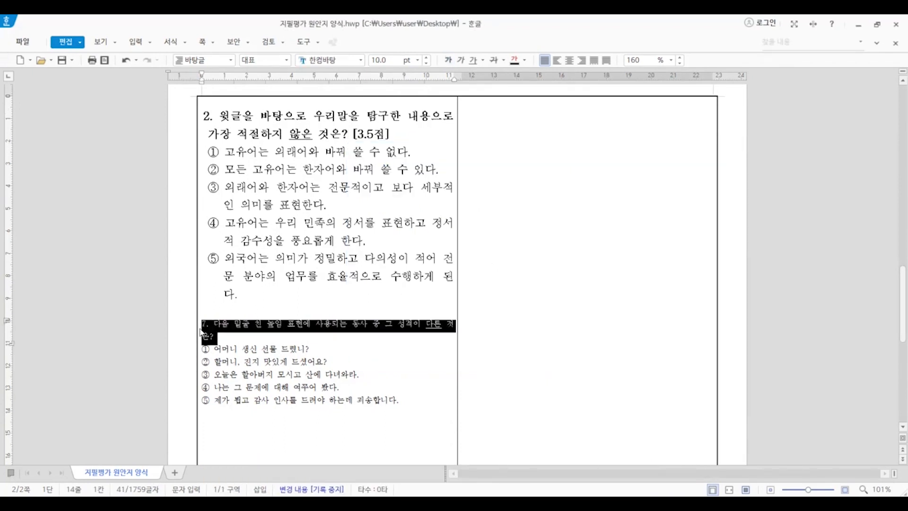
{"action": "key", "text": "alt+c"}
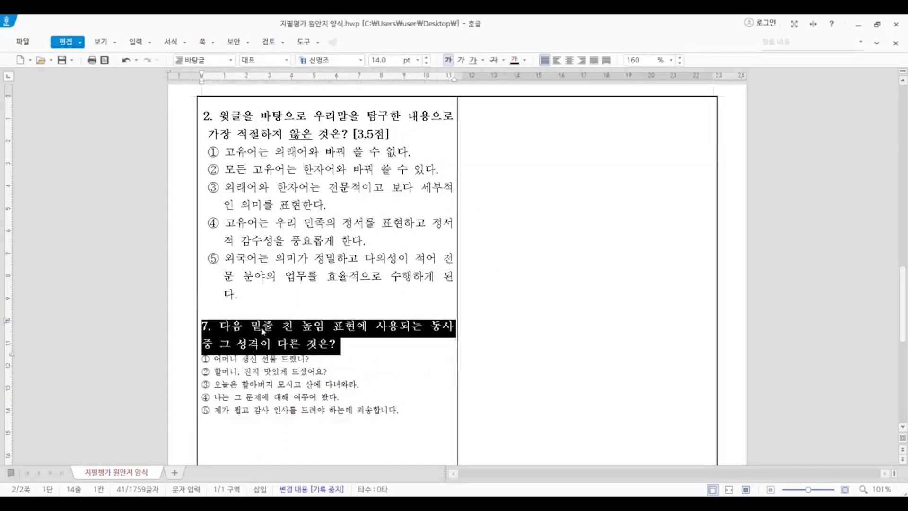
{"action": "left_click", "coordinate": [382, 358]}
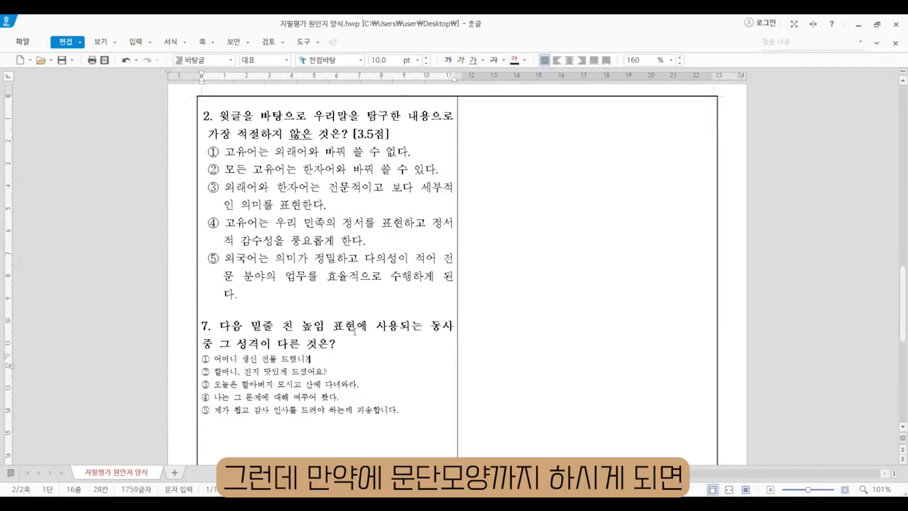
{"action": "key", "text": "Hangul"}
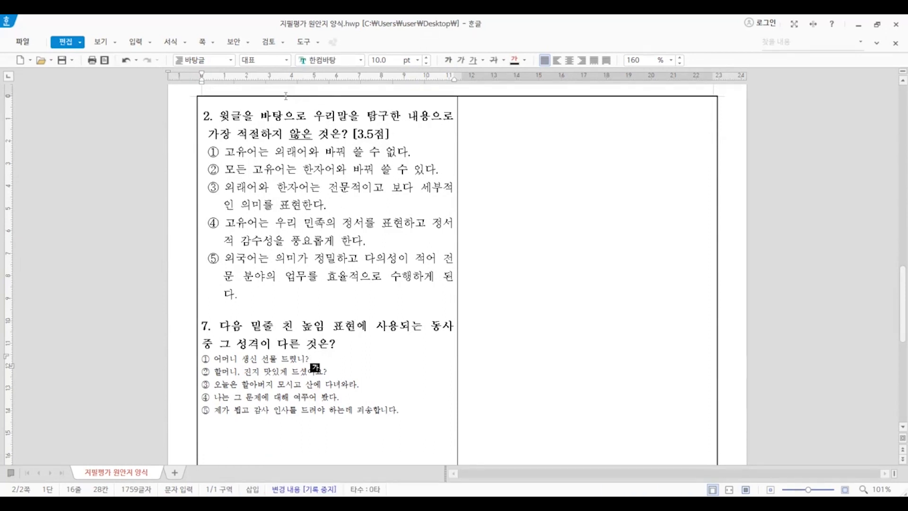
{"action": "left_click", "coordinate": [133, 62]}
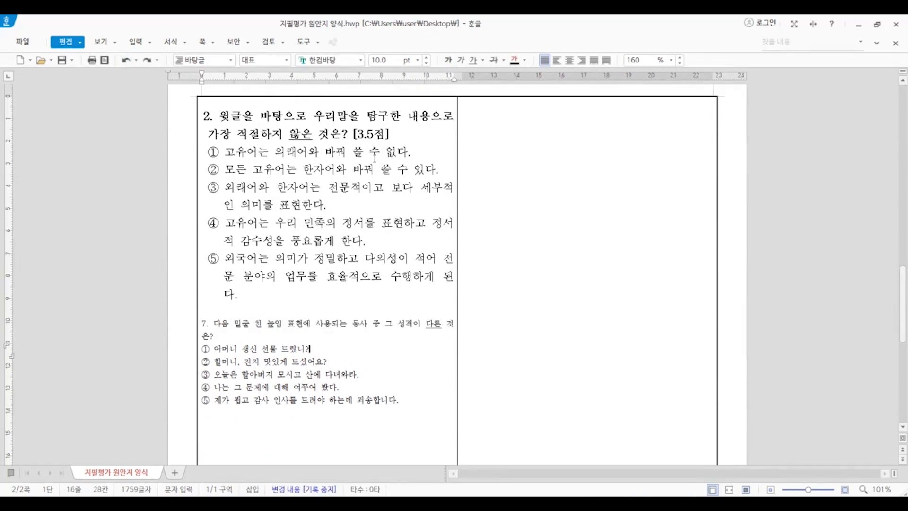
Copy both the character and paragraph formatting (글자 모양과 문단 모양 둘 다 복사) of question 2's stem onto question 7's stem
{"action": "left_click", "coordinate": [355, 133]}
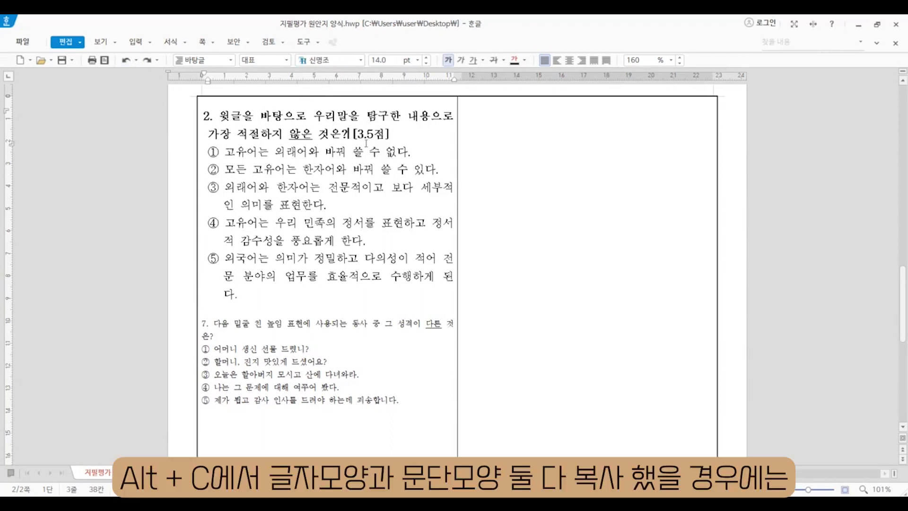
{"action": "key", "text": "alt+c"}
{"action": "left_click", "coordinate": [456, 221]}
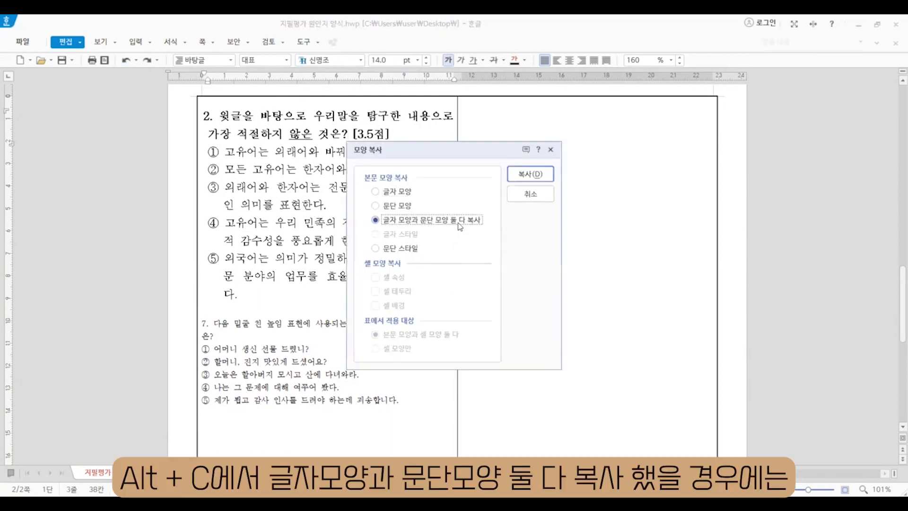
{"action": "left_click", "coordinate": [537, 176]}
{"action": "left_click_drag", "start_coordinate": [202, 328], "coordinate": [347, 353]}
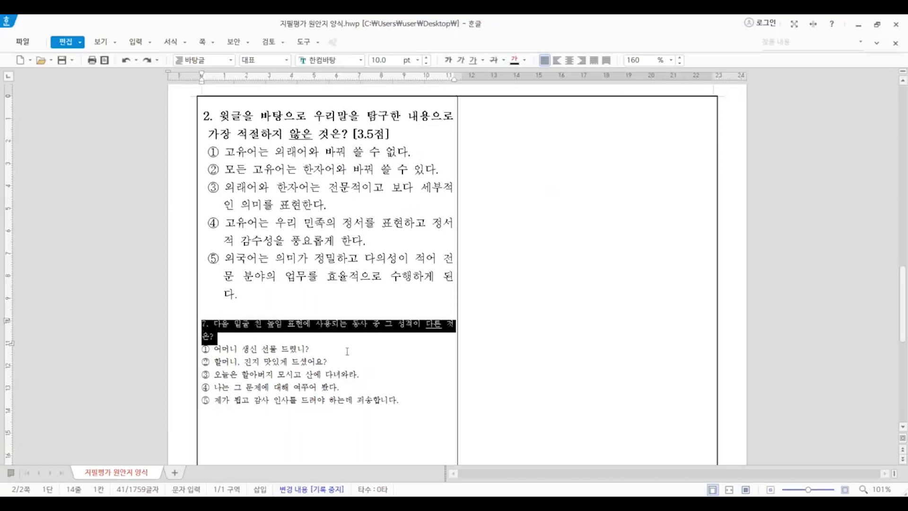
{"action": "key", "text": "alt+c"}
{"action": "key", "text": "Escape"}
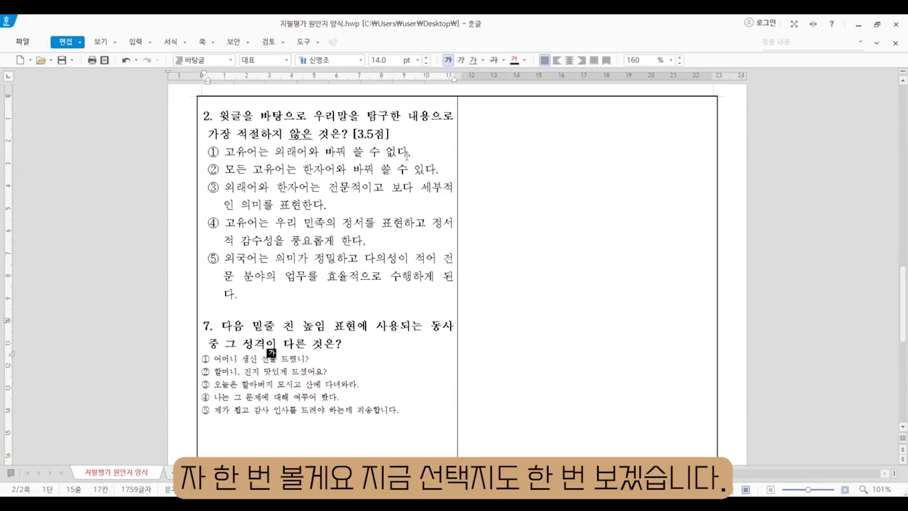
Try copying only the character formatting of question 2's answer choice ③ onto question 7's choices ① to ⑤, and undo it
{"action": "left_click", "coordinate": [334, 207]}
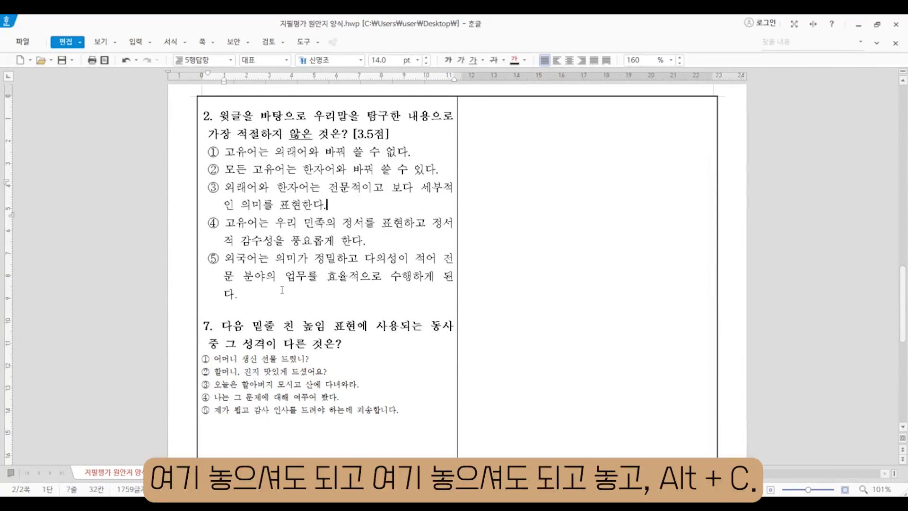
{"action": "key", "text": "alt+c"}
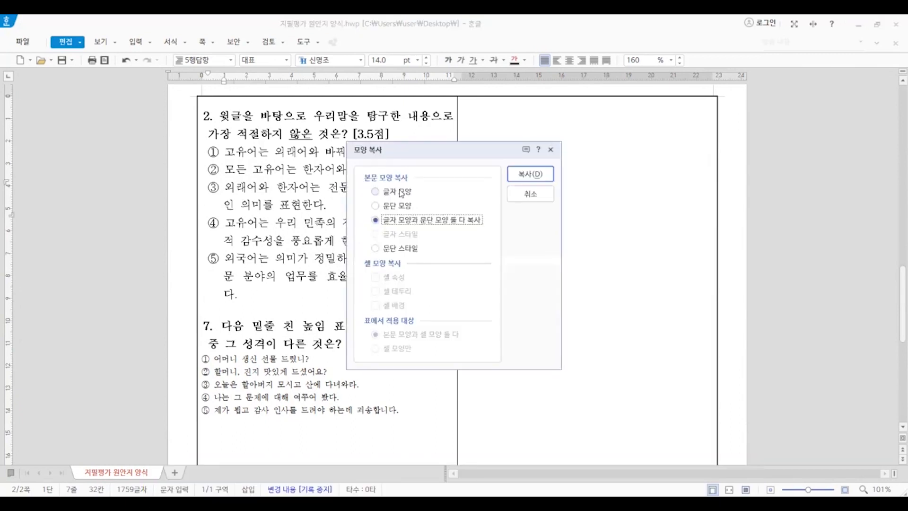
{"action": "key", "text": "Return"}
{"action": "left_click_drag", "start_coordinate": [399, 410], "coordinate": [206, 364]}
{"action": "key", "text": "alt+c"}
{"action": "left_click", "coordinate": [288, 363]}
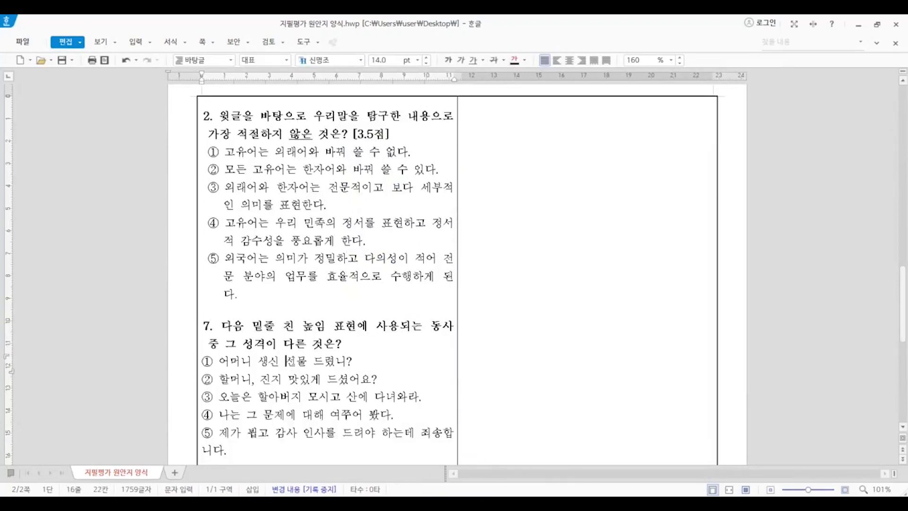
{"action": "scroll", "coordinate": [293, 361], "scroll_direction": "down", "scroll_amount": 1}
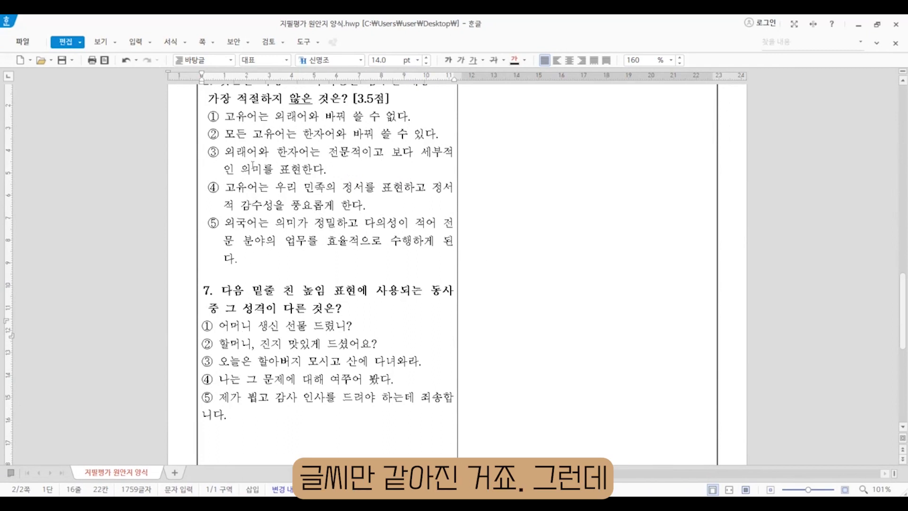
{"action": "key", "text": "ctrl+z"}
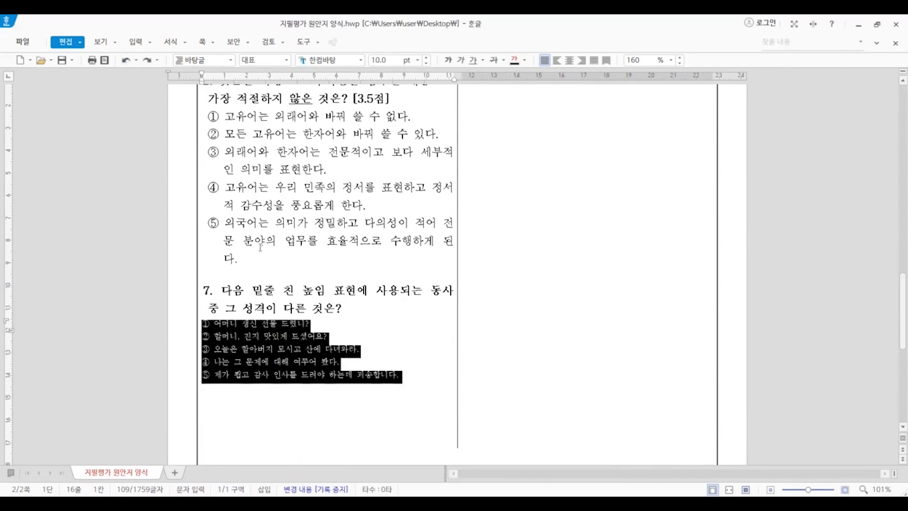
Copy both the character and paragraph formatting (글자 모양과 문단 모양 둘 다 복사) of question 2's choice ④ onto question 7's choices ① to ⑤
{"action": "left_click", "coordinate": [372, 211]}
{"action": "key", "text": "alt+c"}
{"action": "left_click", "coordinate": [410, 220]}
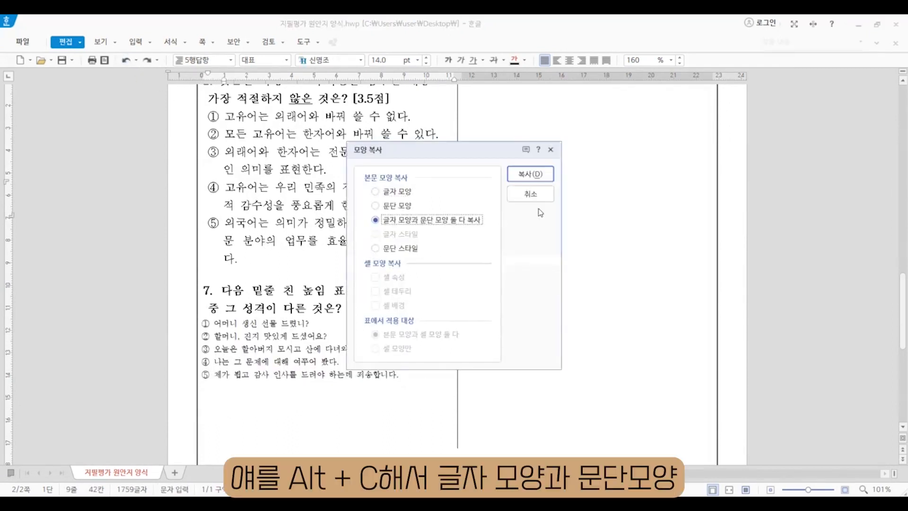
{"action": "left_click", "coordinate": [536, 175]}
{"action": "left_click_drag", "start_coordinate": [402, 377], "coordinate": [192, 325]}
{"action": "key", "text": "alt+c"}
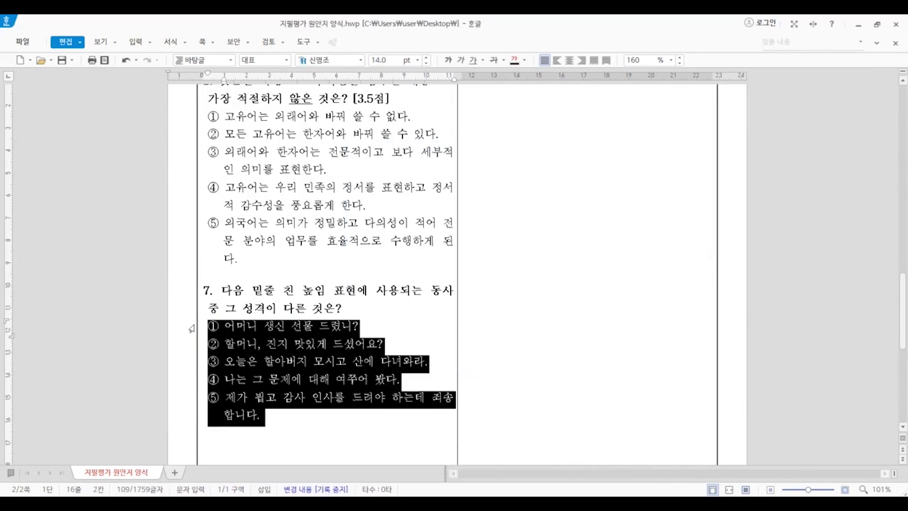
{"action": "left_click", "coordinate": [450, 328]}
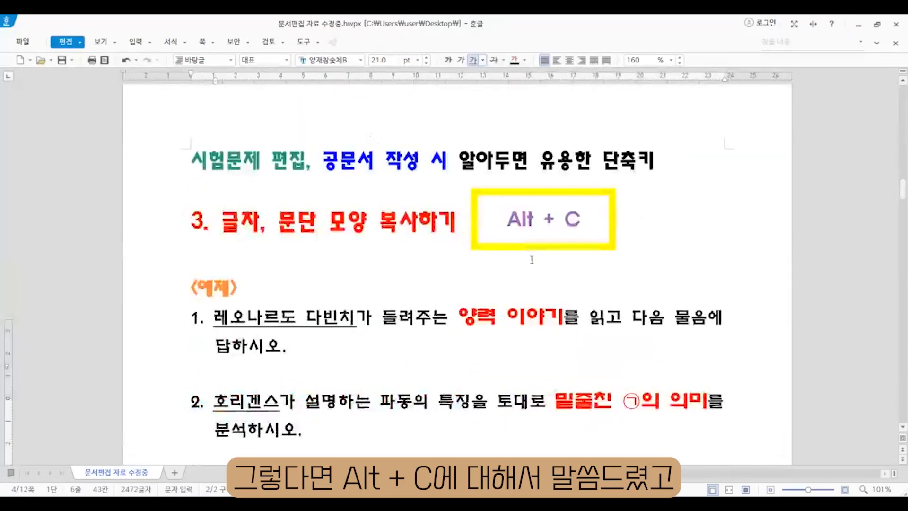
In section 4 (들여쓰기) of 문서편집 자료 수정중.hwpx, try hanging-indent positions for the unboxed item 1 and set its second line to align directly after "1."
{"action": "scroll", "coordinate": [531, 259], "scroll_direction": "down", "scroll_amount": 3}
{"action": "scroll", "coordinate": [531, 259], "scroll_direction": "down", "scroll_amount": 10}
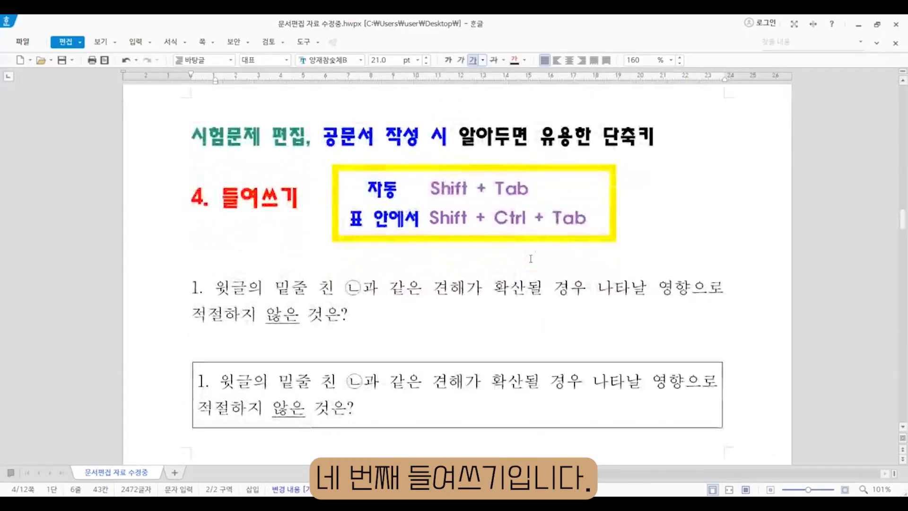
{"action": "scroll", "coordinate": [539, 264], "scroll_direction": "down", "scroll_amount": 1}
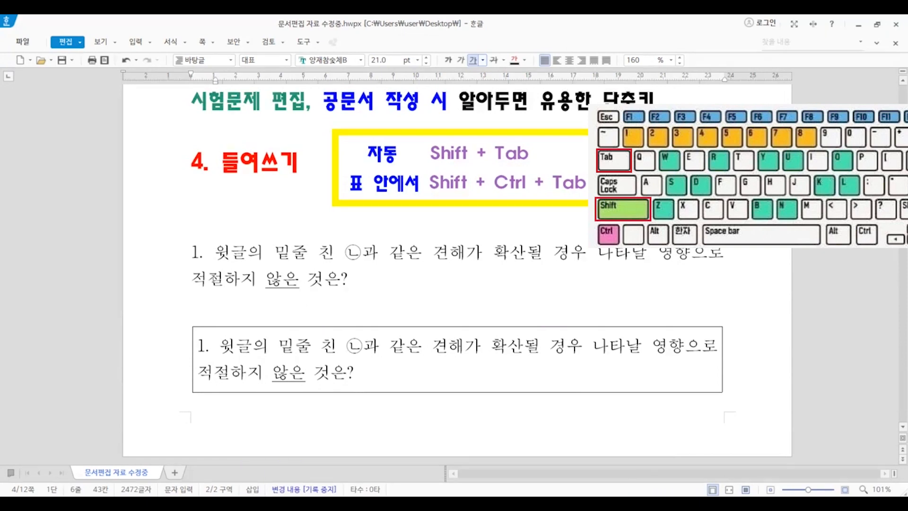
{"action": "left_click", "coordinate": [216, 284]}
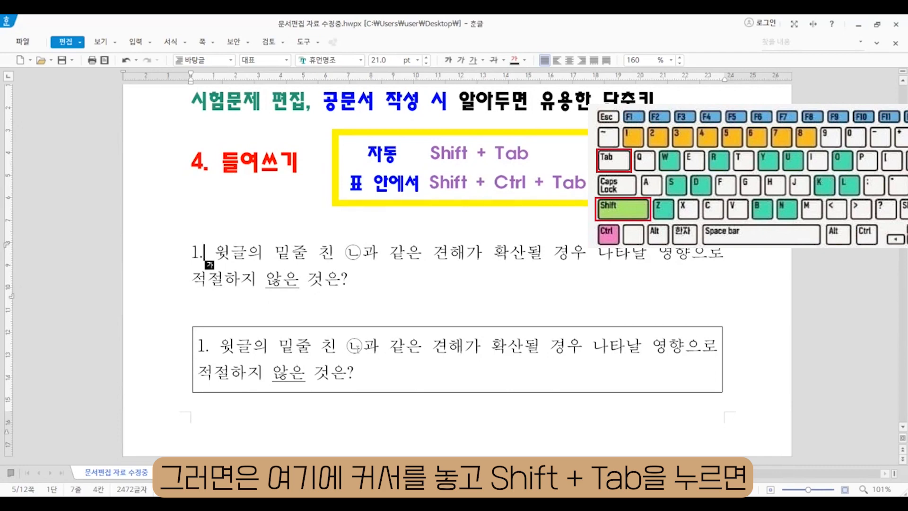
{"action": "key", "text": "shift+Tab"}
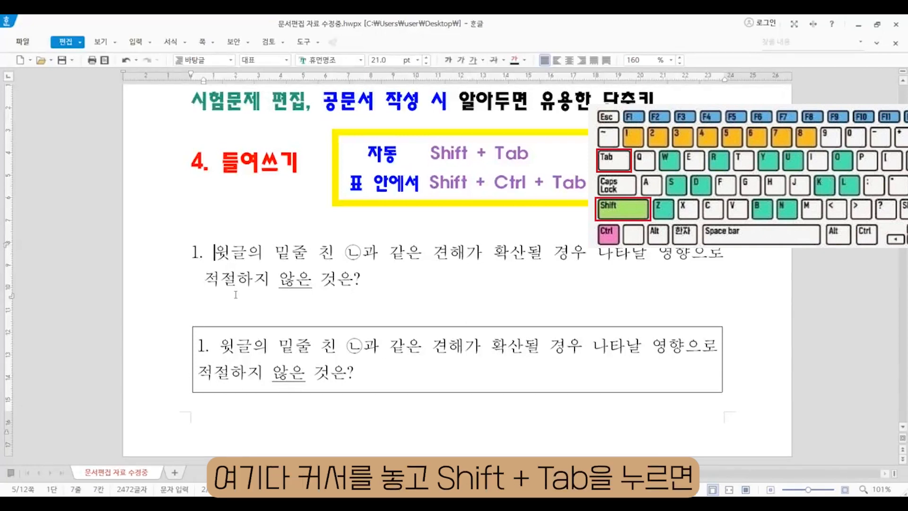
{"action": "key", "text": "shift+Tab"}
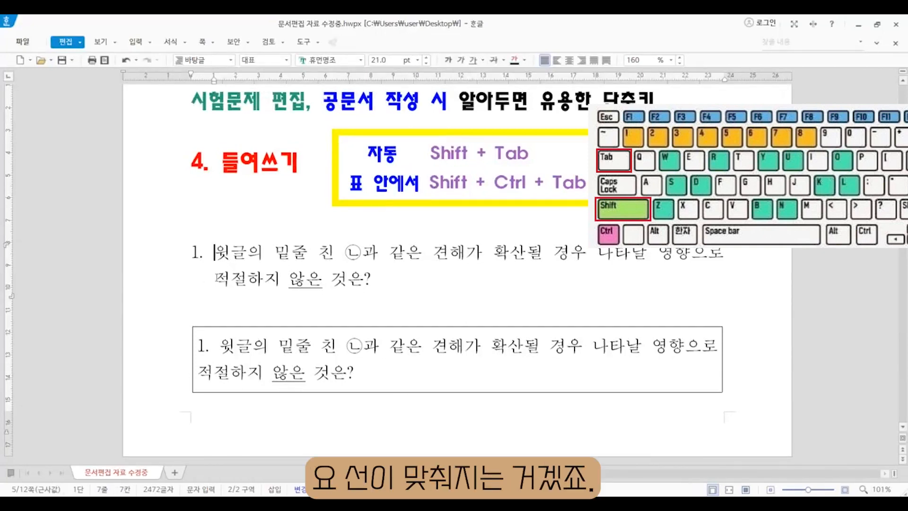
{"action": "left_click", "coordinate": [205, 255]}
{"action": "key", "text": "shift+Tab"}
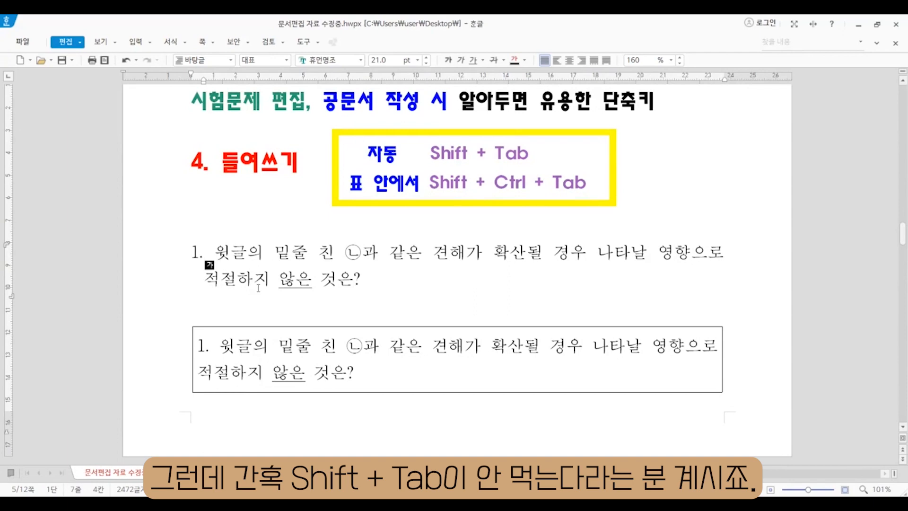
Set a hanging indent directly after "1." for the item inside the table box in section 4
{"action": "left_click", "coordinate": [213, 350]}
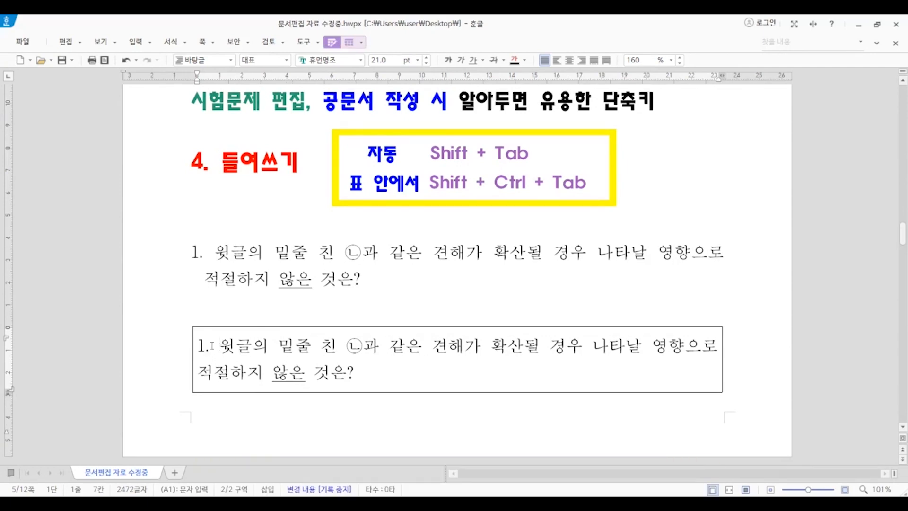
{"action": "left_click", "coordinate": [210, 348]}
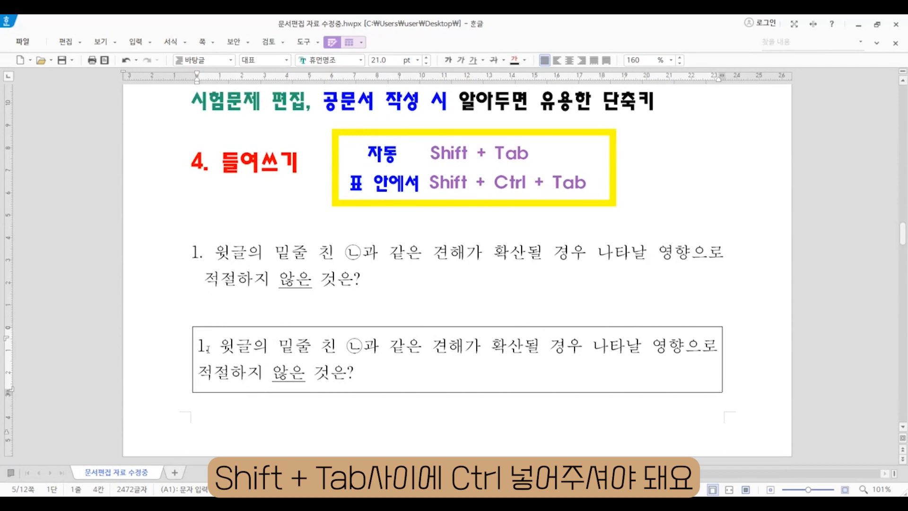
{"action": "key", "text": "ctrl+shift+Tab"}
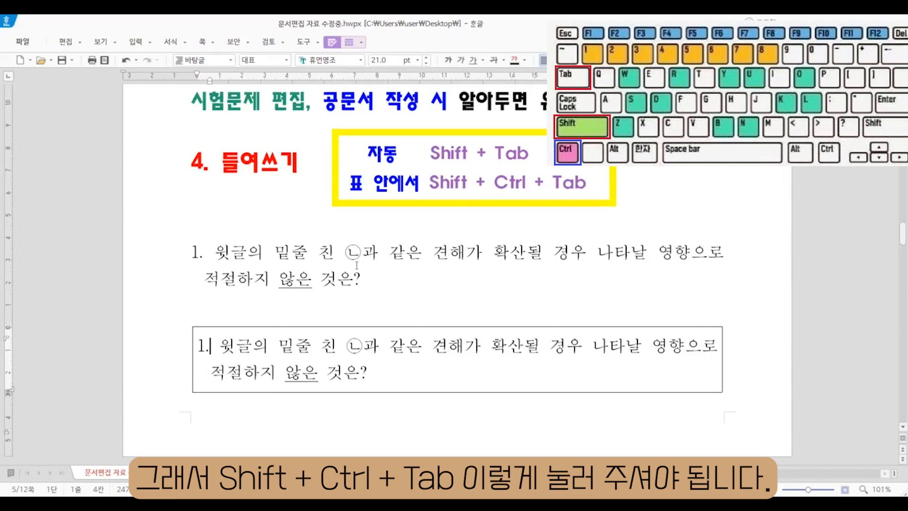
{"action": "left_click_drag", "start_coordinate": [431, 156], "coordinate": [531, 155]}
{"action": "left_click", "coordinate": [531, 160]}
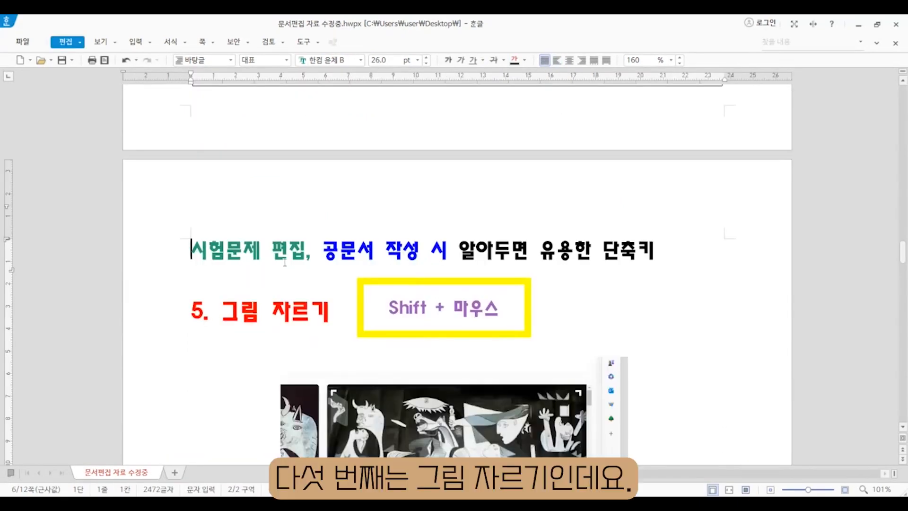
Crop the screenshot picture in section 5 (그림 자르기) to just the large Guernica painting on all four sides and enlarge it proportionally
{"action": "scroll", "coordinate": [285, 262], "scroll_direction": "down", "scroll_amount": 3}
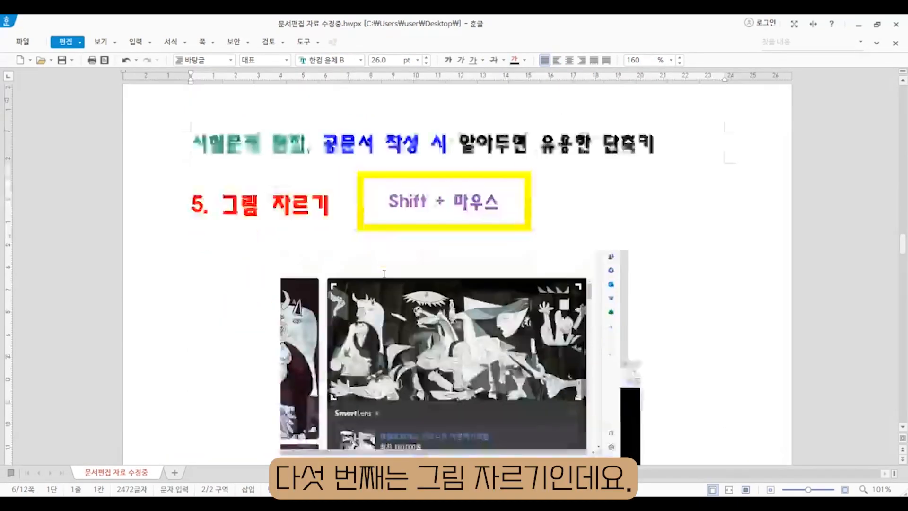
{"action": "scroll", "coordinate": [308, 220], "scroll_direction": "down", "scroll_amount": 3}
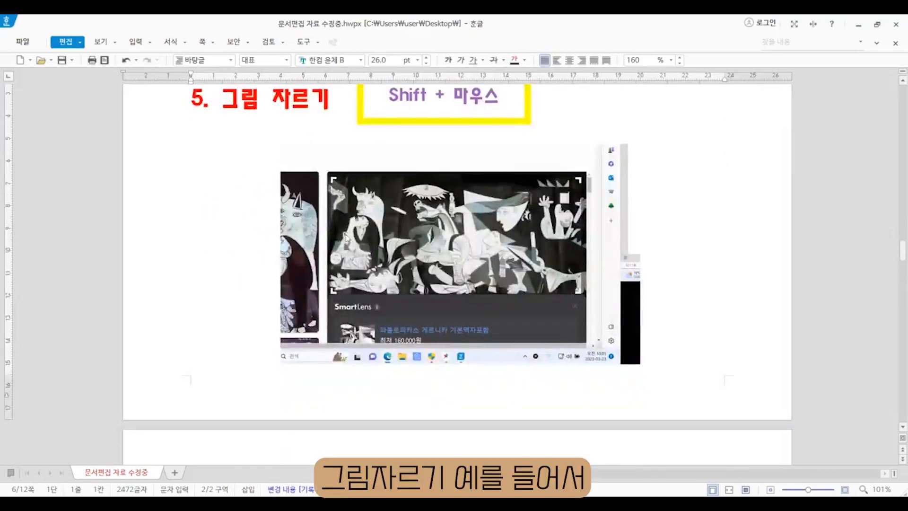
{"action": "scroll", "coordinate": [347, 251], "scroll_direction": "up", "scroll_amount": 1}
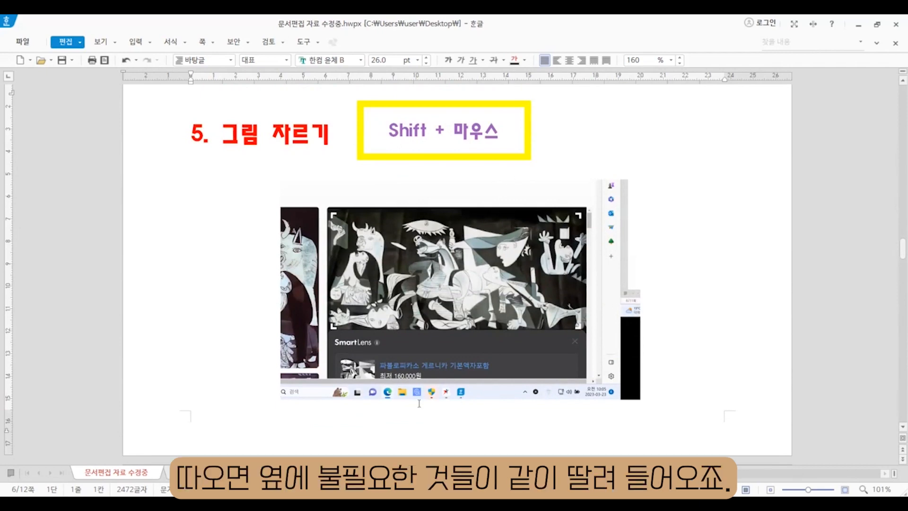
{"action": "left_click", "coordinate": [557, 301]}
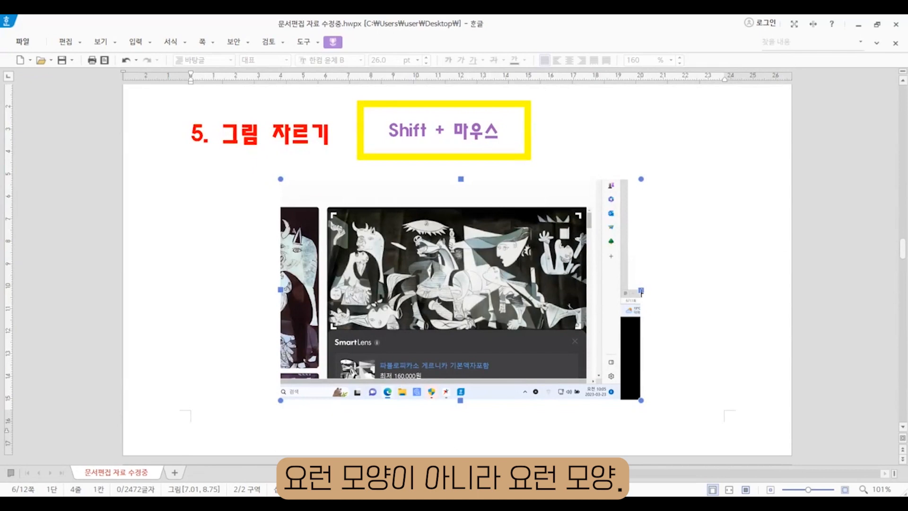
{"action": "left_click_drag", "start_coordinate": [641, 290], "coordinate": [586, 292]}
{"action": "left_click_drag", "start_coordinate": [432, 399], "coordinate": [433, 329]}
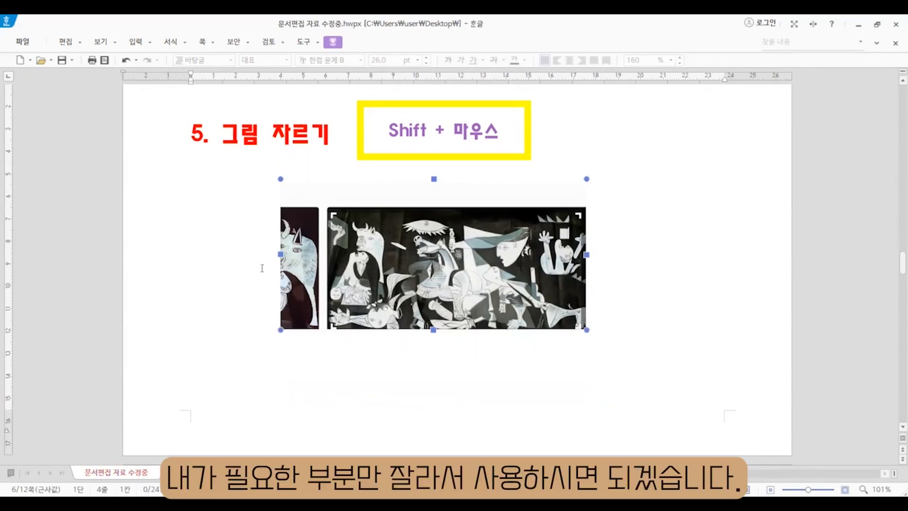
{"action": "left_click_drag", "start_coordinate": [278, 254], "coordinate": [329, 255]}
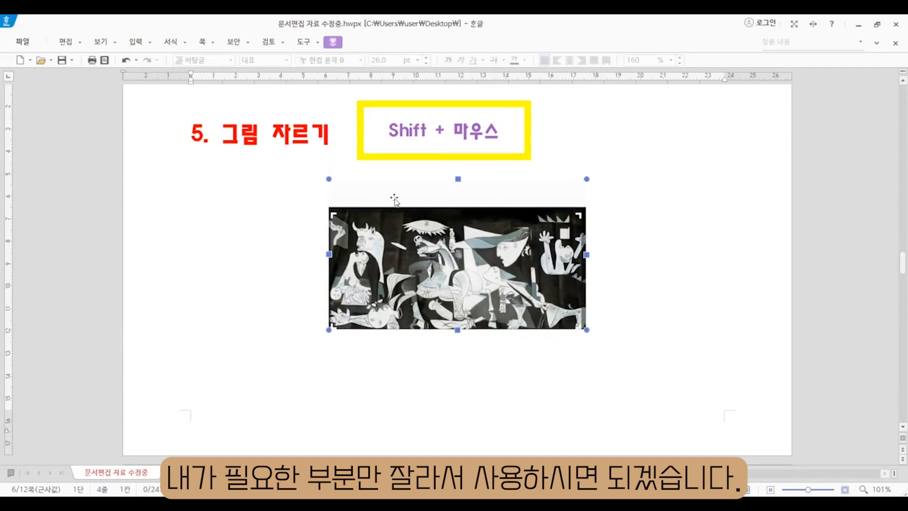
{"action": "left_click_drag", "start_coordinate": [456, 178], "coordinate": [456, 207]}
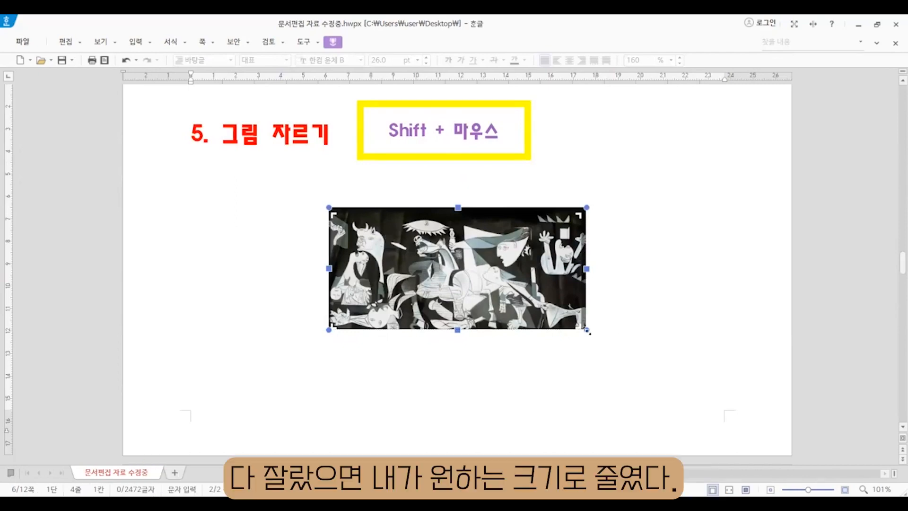
{"action": "left_click_drag", "start_coordinate": [587, 332], "coordinate": [609, 340]}
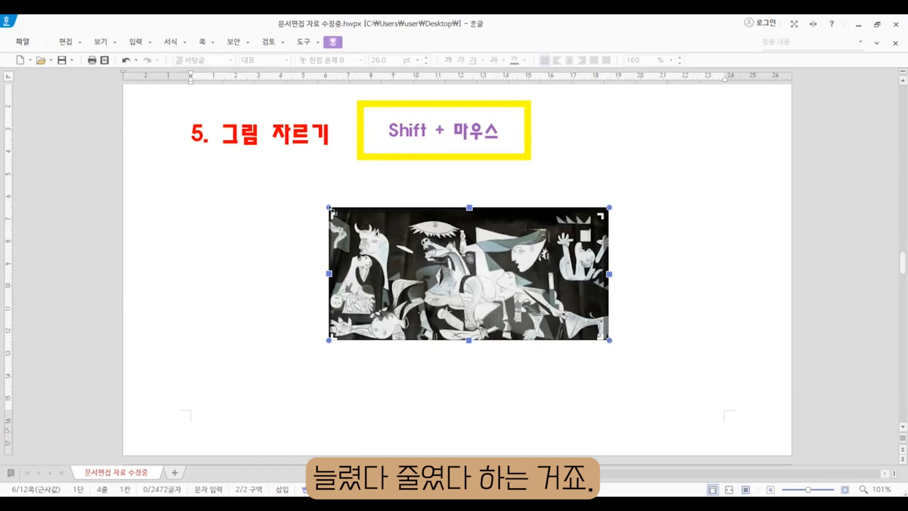
{"action": "left_click_drag", "start_coordinate": [331, 209], "coordinate": [294, 191]}
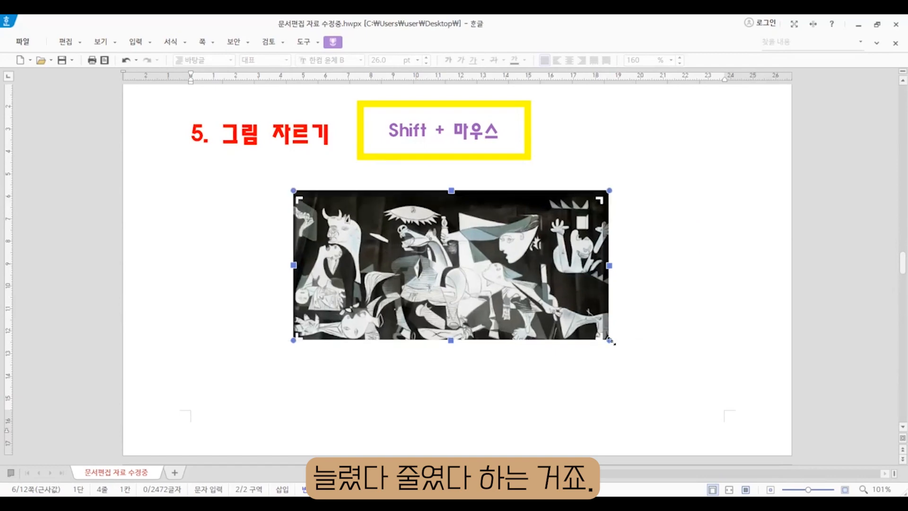
Copy the cropped painting into the empty box in section 6 (박스 안에 그림 넣기), shift it left and widen it past the box's right edge
{"action": "scroll", "coordinate": [605, 343], "scroll_direction": "down", "scroll_amount": 5}
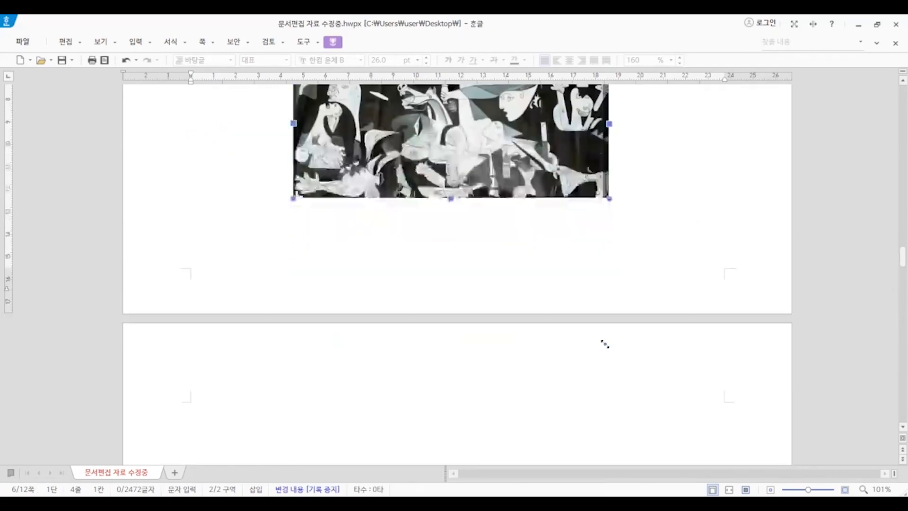
{"action": "left_click", "coordinate": [441, 390]}
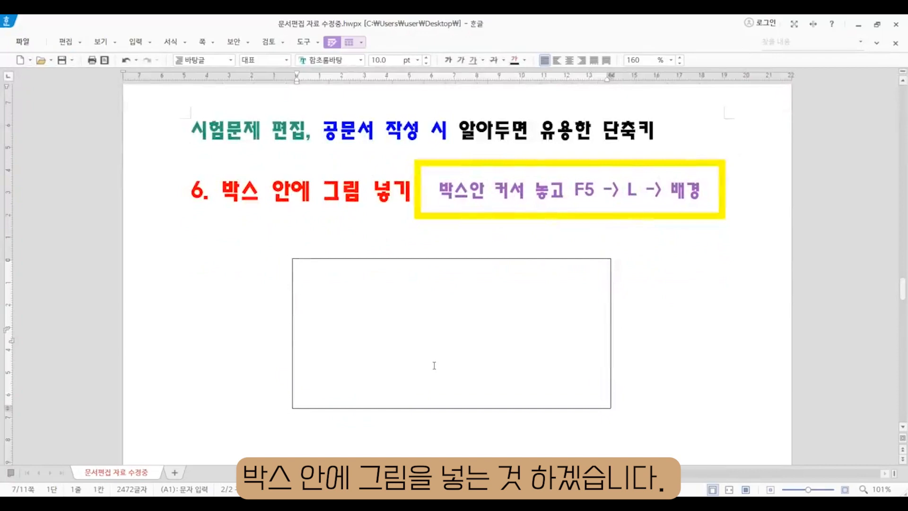
{"action": "scroll", "coordinate": [435, 365], "scroll_direction": "up", "scroll_amount": 15}
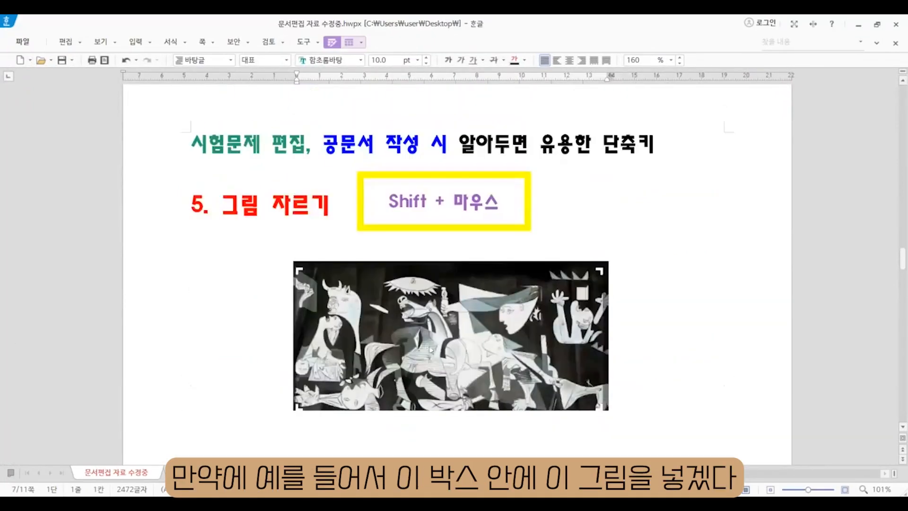
{"action": "left_click", "coordinate": [430, 333]}
{"action": "scroll", "coordinate": [428, 332], "scroll_direction": "down", "scroll_amount": 10}
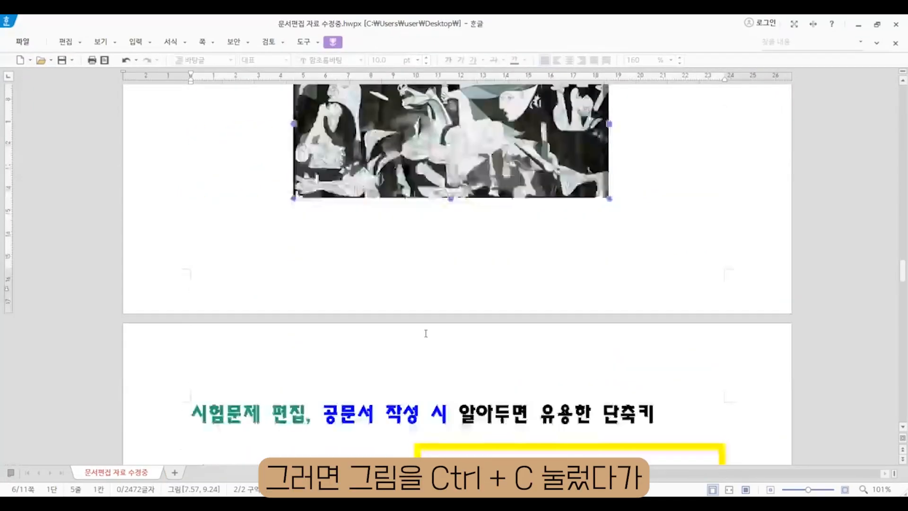
{"action": "left_click", "coordinate": [419, 330]}
{"action": "key", "text": "ctrl+v"}
{"action": "left_click_drag", "start_coordinate": [454, 318], "coordinate": [350, 317]}
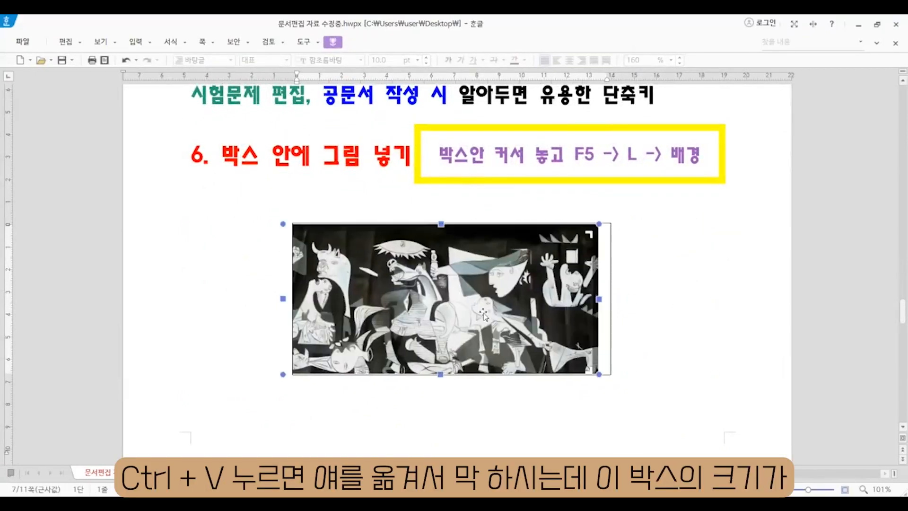
{"action": "left_click_drag", "start_coordinate": [600, 299], "coordinate": [631, 299]}
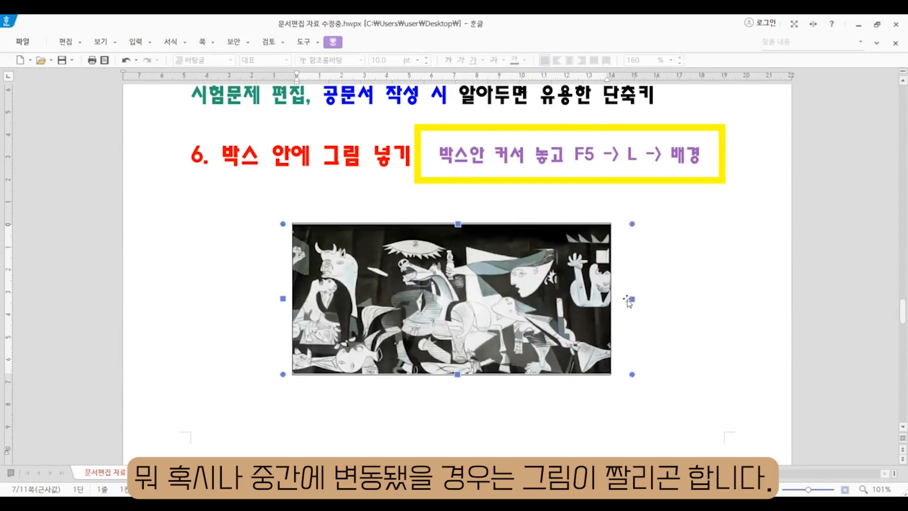
Reposition the painting inside the section 6 box and adjust the box's width to end at the painting's right edge
{"action": "left_click", "coordinate": [505, 228]}
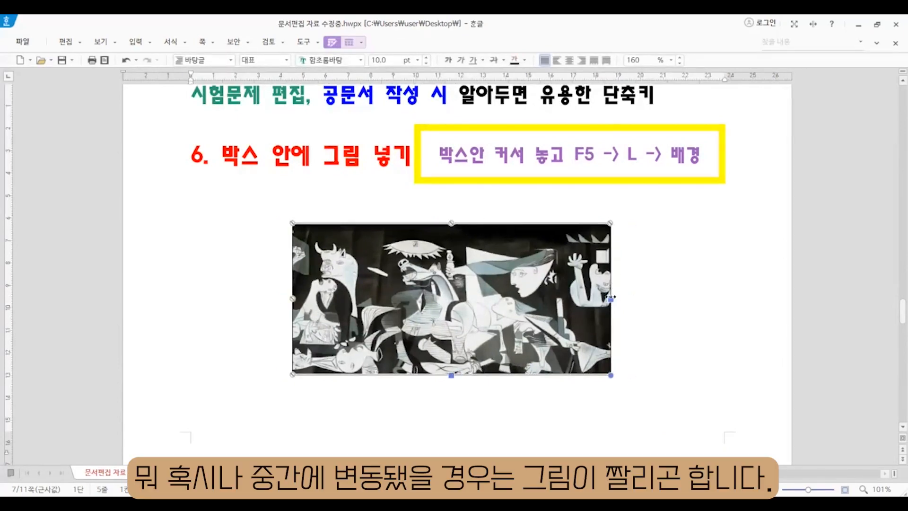
{"action": "left_click_drag", "start_coordinate": [581, 299], "coordinate": [563, 299]}
{"action": "left_click_drag", "start_coordinate": [475, 302], "coordinate": [453, 307]}
{"action": "left_click_drag", "start_coordinate": [547, 301], "coordinate": [621, 300]}
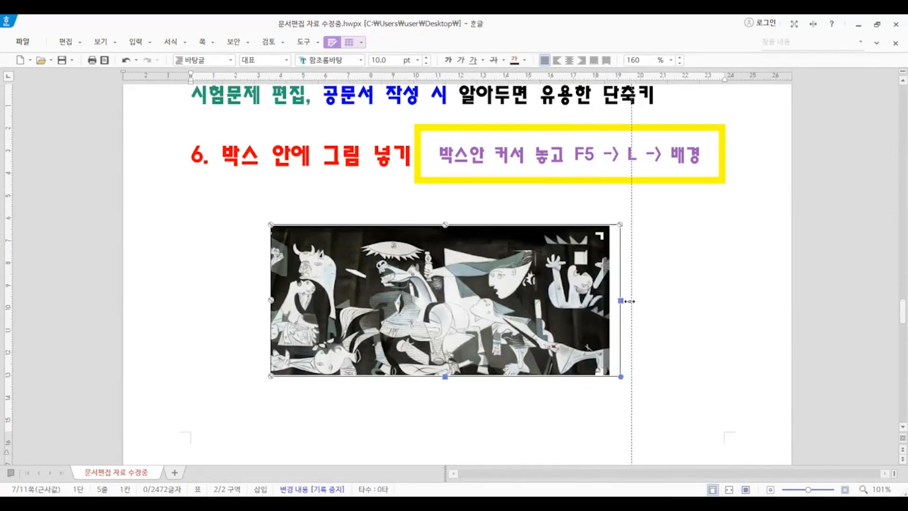
{"action": "left_click_drag", "start_coordinate": [618, 305], "coordinate": [607, 304]}
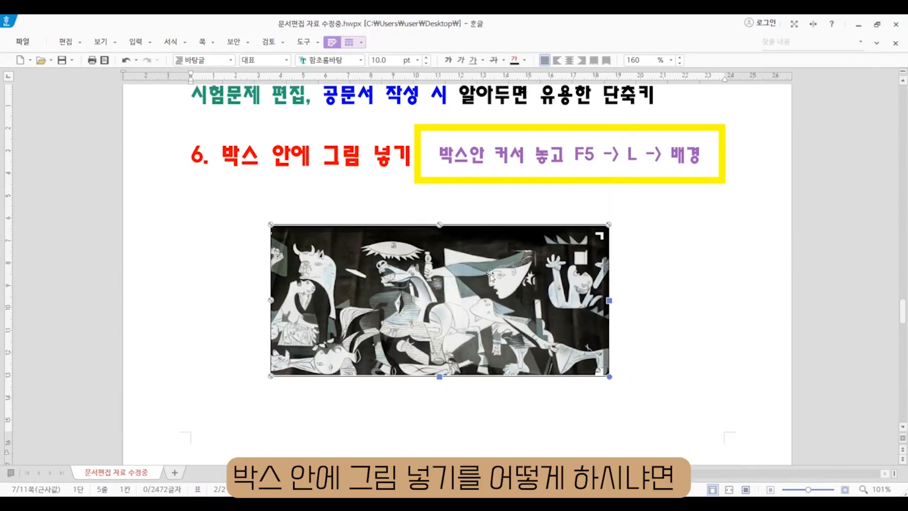
Delete the section 6 picture box and undo the deletion, and shift the painting to the right inside the box
{"action": "key", "text": "Delete"}
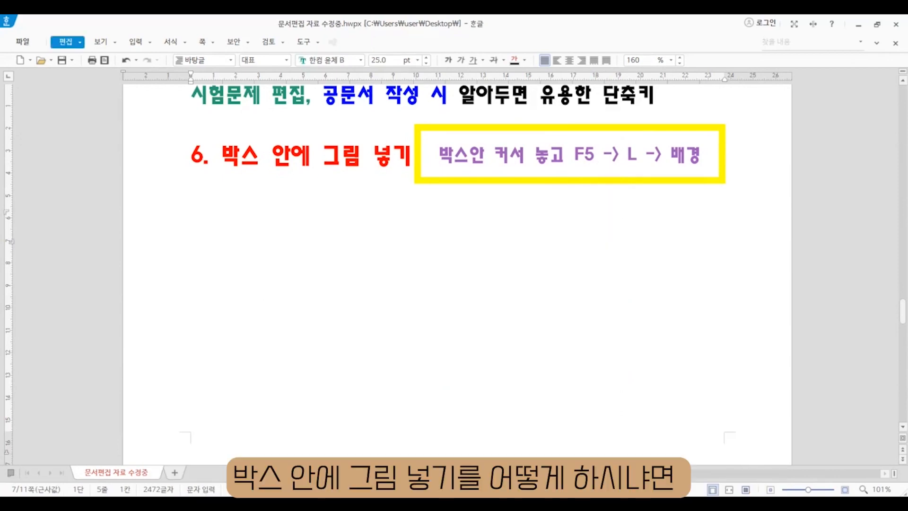
{"action": "key", "text": "ctrl+z"}
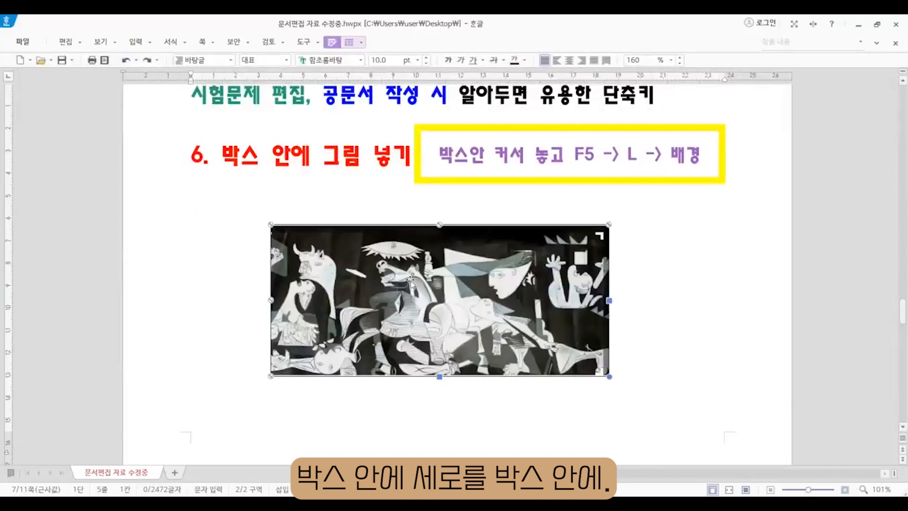
{"action": "left_click", "coordinate": [703, 321]}
{"action": "left_click", "coordinate": [569, 322]}
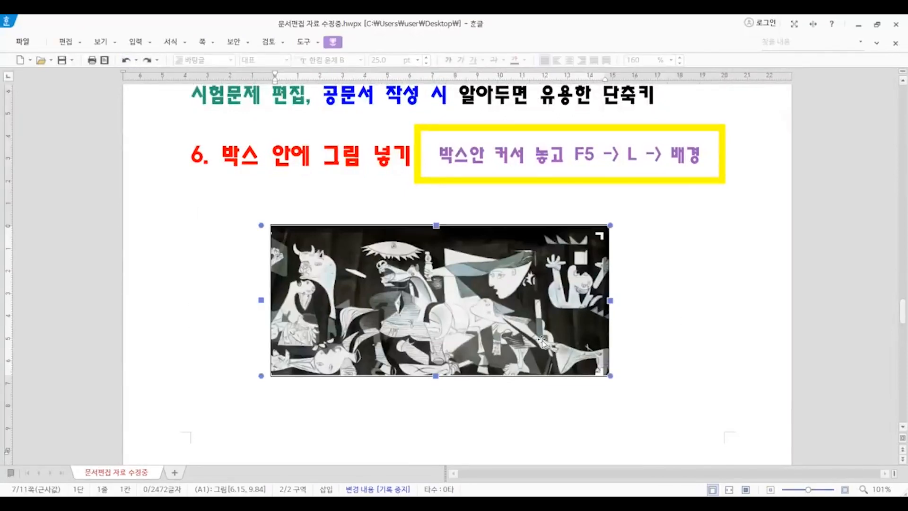
{"action": "left_click_drag", "start_coordinate": [542, 341], "coordinate": [581, 312]}
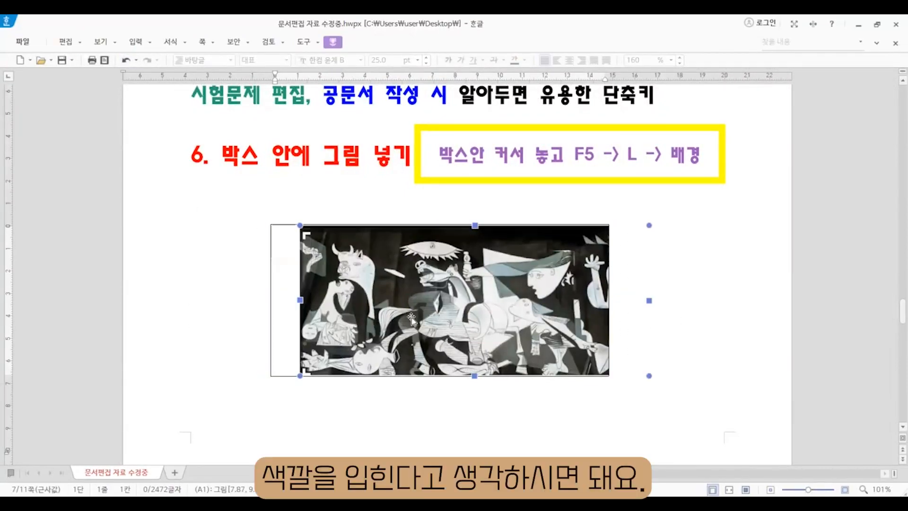
Delete the painting from the section 6 box and open the box's cell background settings with colour fill selected
{"action": "key", "text": "Delete"}
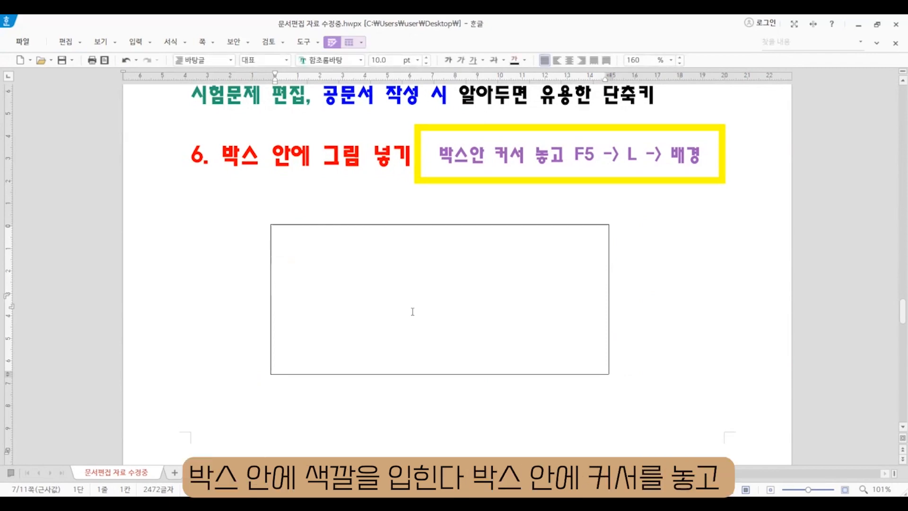
{"action": "key", "text": "F5"}
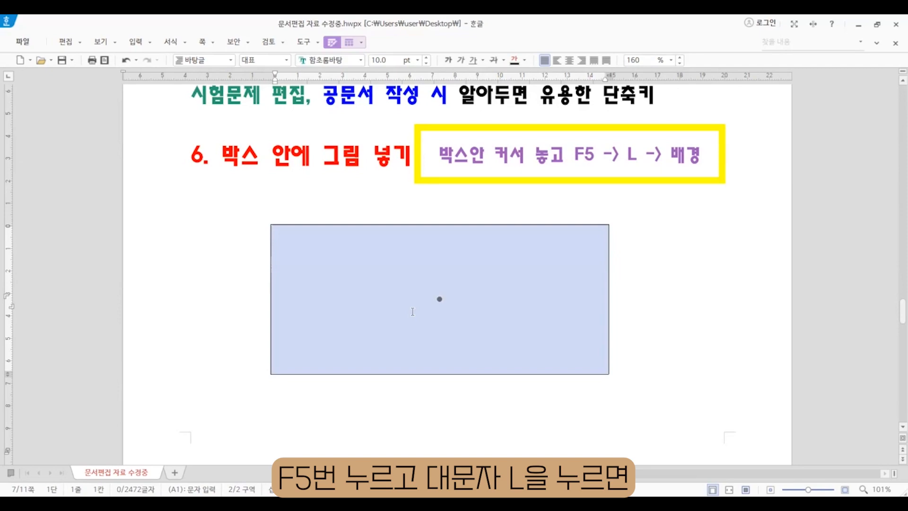
{"action": "key", "text": "l"}
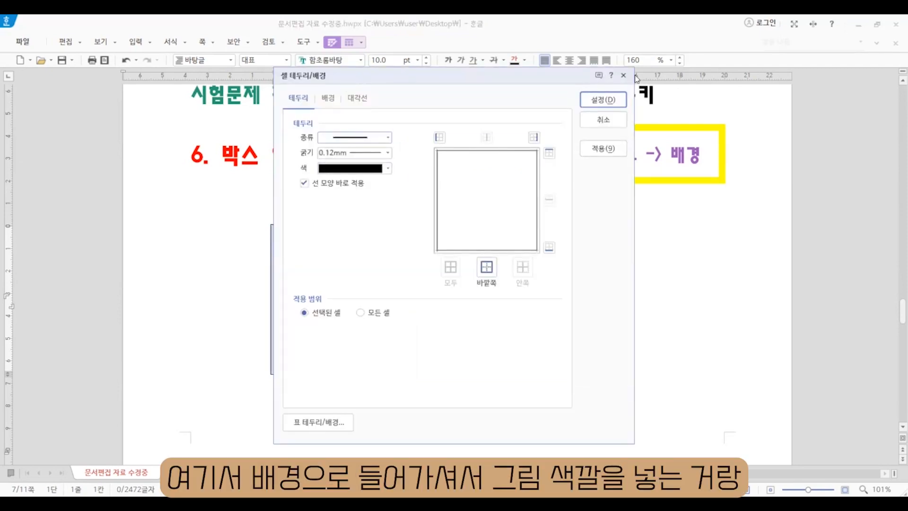
{"action": "left_click_drag", "start_coordinate": [331, 75], "coordinate": [635, 94]}
{"action": "left_click", "coordinate": [632, 116]}
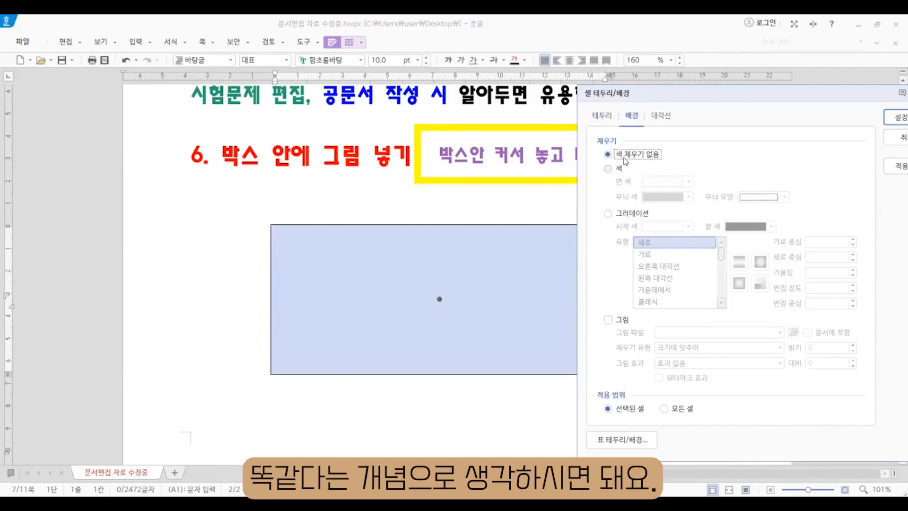
{"action": "left_click", "coordinate": [618, 169]}
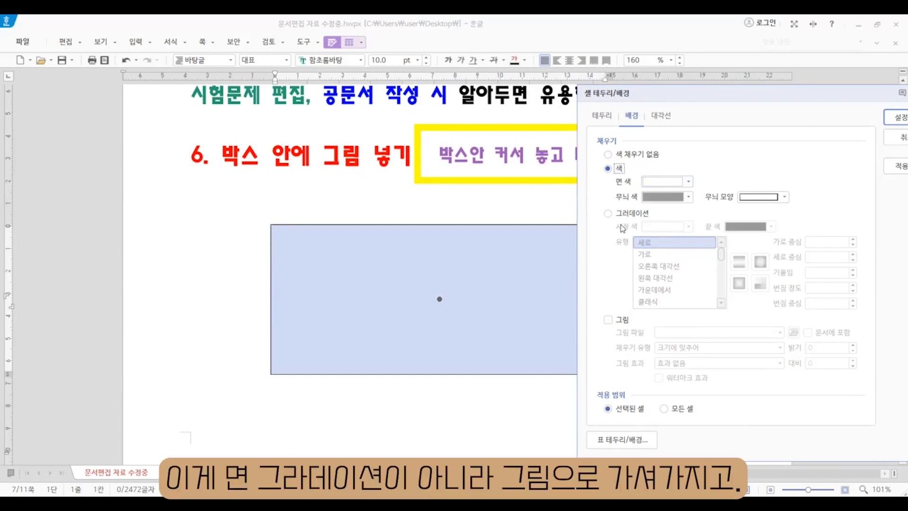
Fill the box's background with the 게르니카 picture from the desktop, using the fill type 크기에 맞추어, and apply it
{"action": "left_click", "coordinate": [622, 323]}
{"action": "left_click", "coordinate": [756, 300]}
{"action": "left_click", "coordinate": [796, 335]}
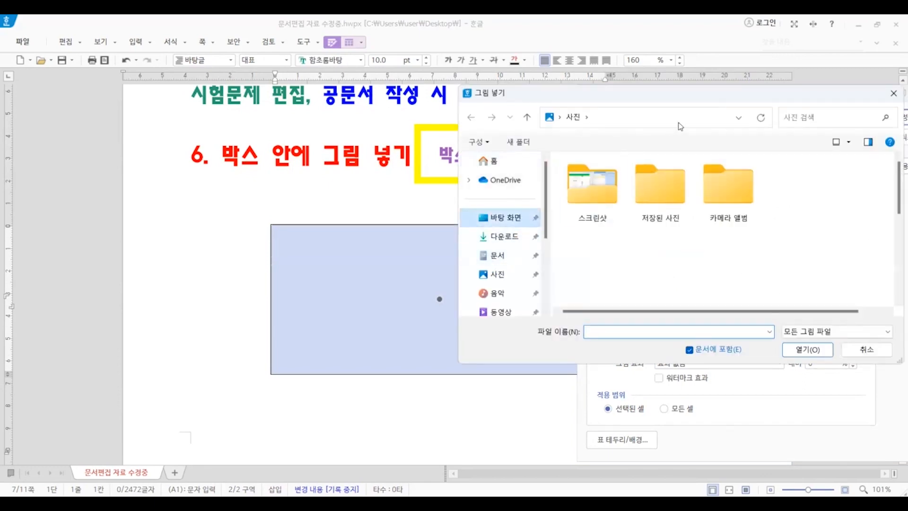
{"action": "left_click_drag", "start_coordinate": [733, 88], "coordinate": [573, 94]}
{"action": "scroll", "coordinate": [662, 262], "scroll_direction": "down", "scroll_amount": 5}
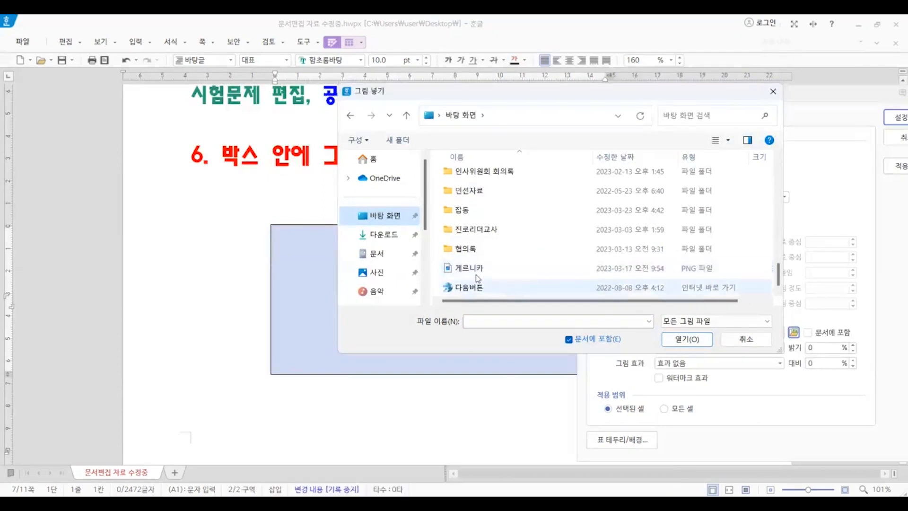
{"action": "double_click", "coordinate": [473, 268]}
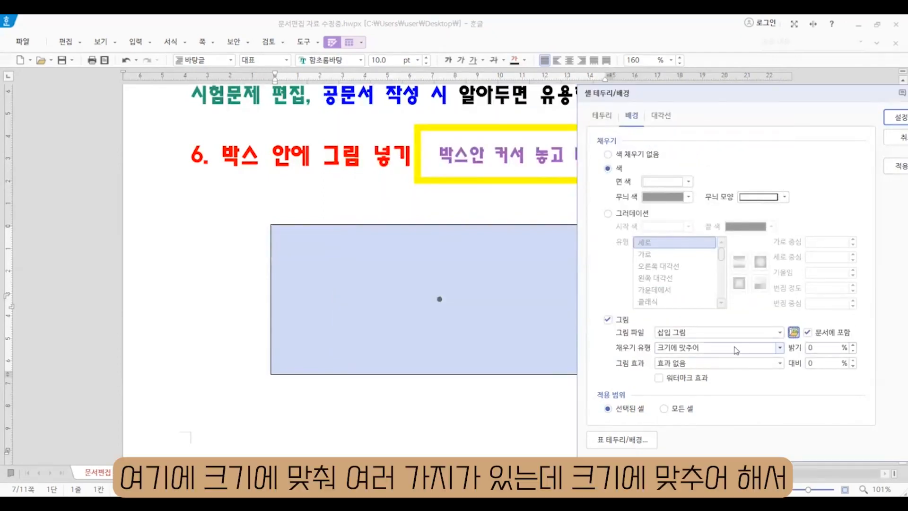
{"action": "left_click", "coordinate": [745, 355]}
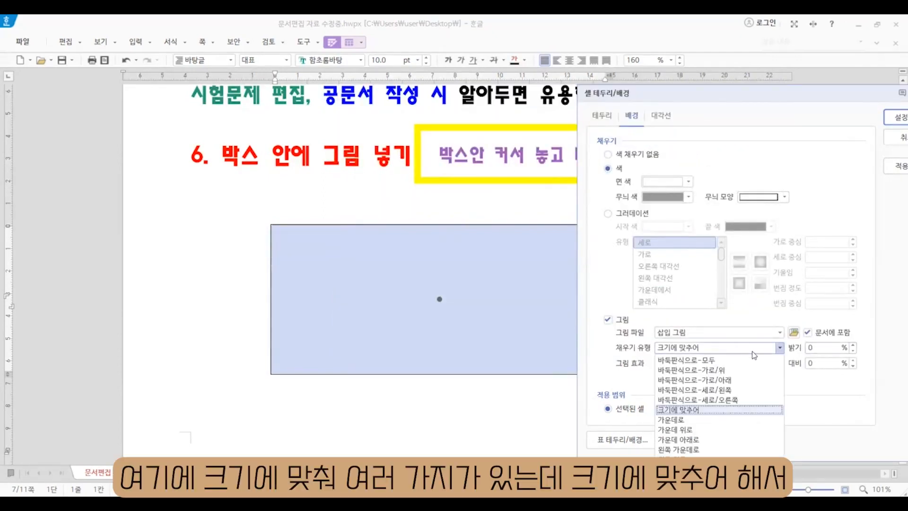
{"action": "left_click", "coordinate": [707, 410]}
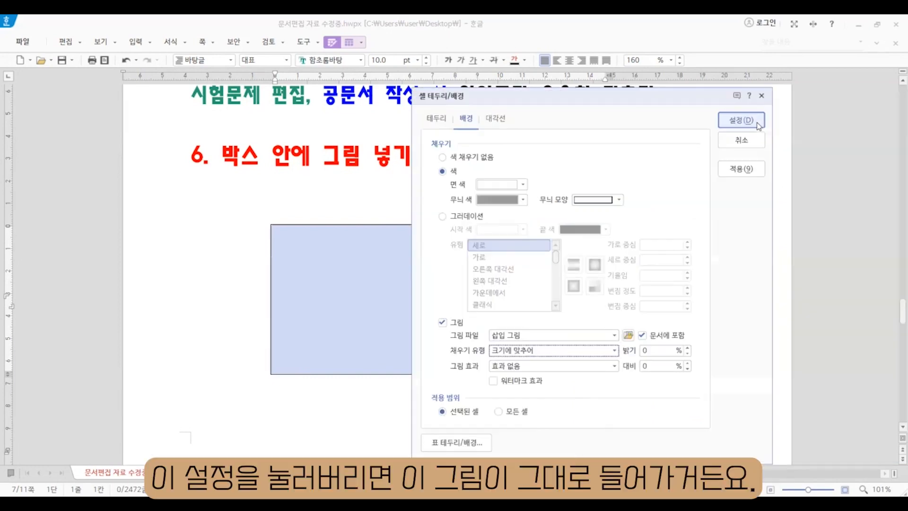
{"action": "left_click", "coordinate": [757, 123]}
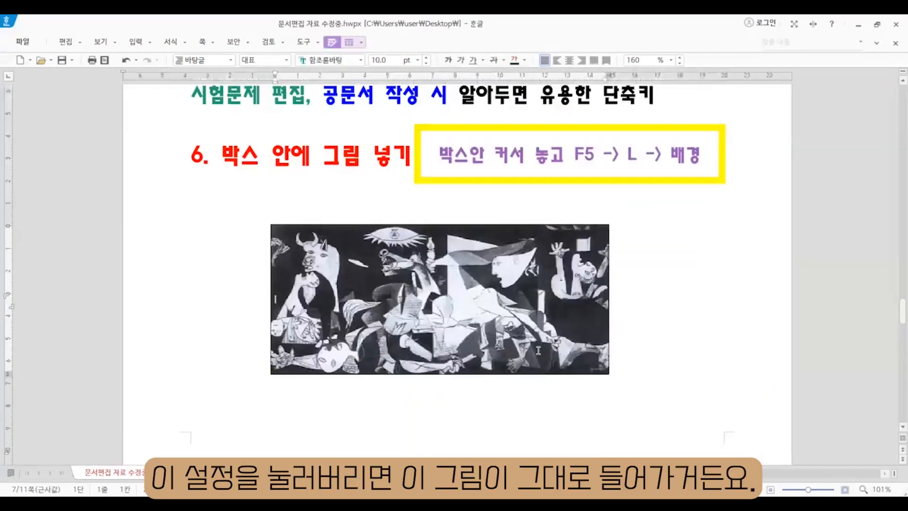
Select the picture-filled box as a cell and narrow it, then widen it beyond its original width
{"action": "key", "text": "F5"}
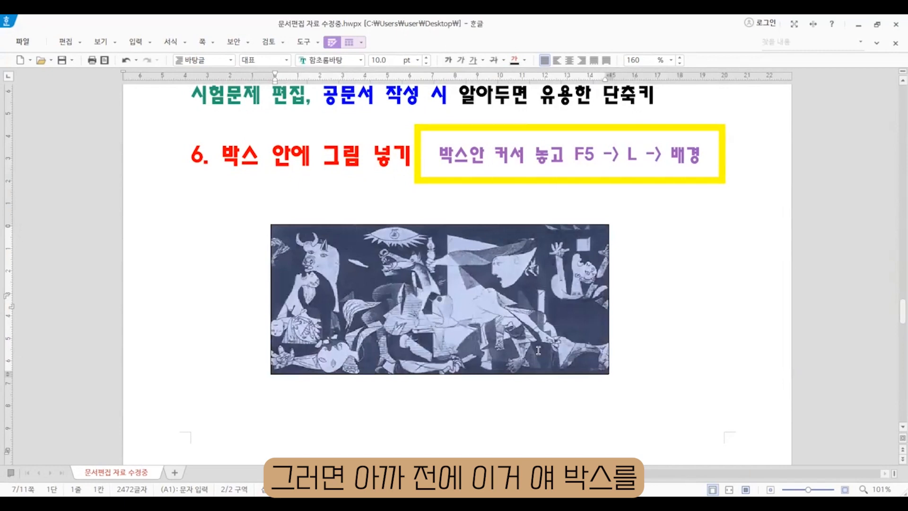
{"action": "key", "text": "ctrl+Left"}
{"action": "key", "text": "ctrl+Left"}
{"action": "key", "text": "ctrl+Left"}
{"action": "key", "text": "ctrl+Left"}
{"action": "key", "text": "ctrl+Left"}
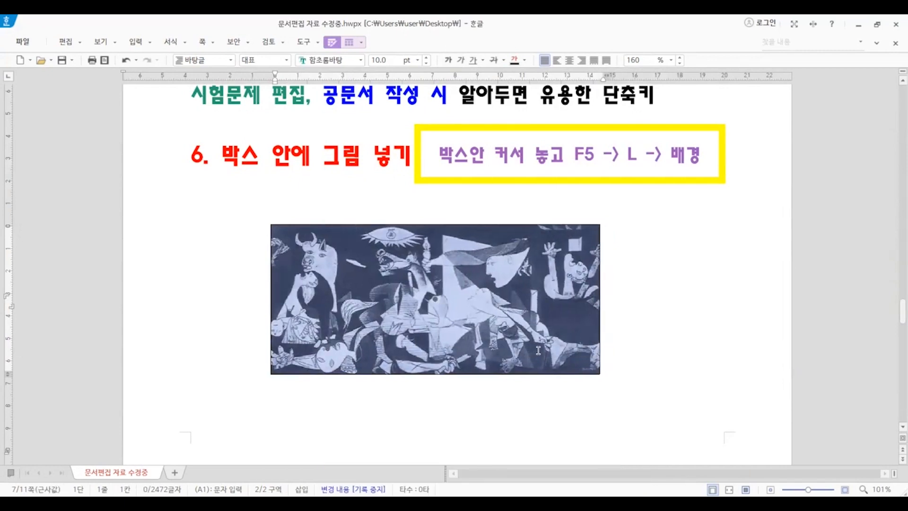
{"action": "key", "text": "ctrl+Right"}
{"action": "key", "text": "ctrl+Right"}
{"action": "key", "text": "ctrl+Right"}
{"action": "key", "text": "ctrl+Right"}
{"action": "key", "text": "ctrl+Right"}
{"action": "key", "text": "ctrl+Right"}
{"action": "key", "text": "ctrl+Right"}
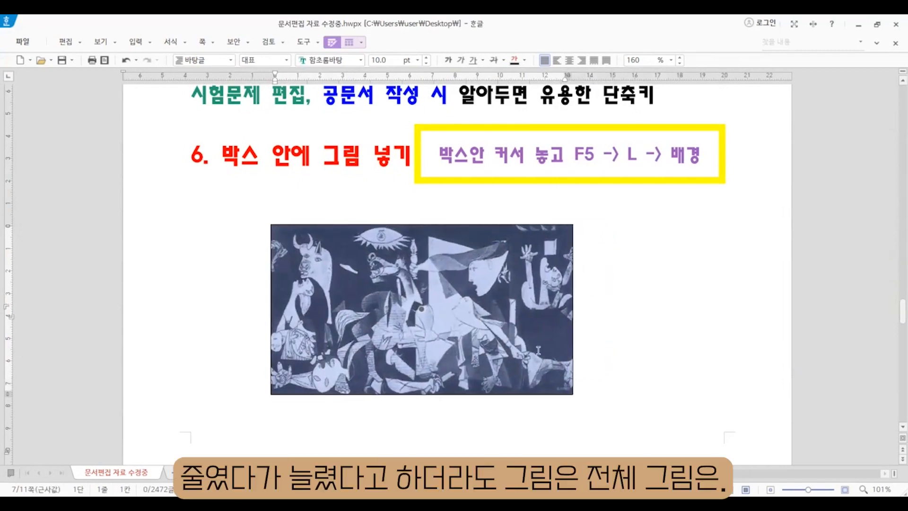
{"action": "key", "text": "ctrl+Right"}
{"action": "key", "text": "ctrl+Right"}
Shorten and lengthen the picture-filled box, leave it taller and wider, and deselect it
{"action": "key", "text": "ctrl+Up"}
{"action": "key", "text": "ctrl+Up"}
{"action": "key", "text": "ctrl+Up"}
{"action": "key", "text": "ctrl+Up"}
{"action": "key", "text": "ctrl+Up"}
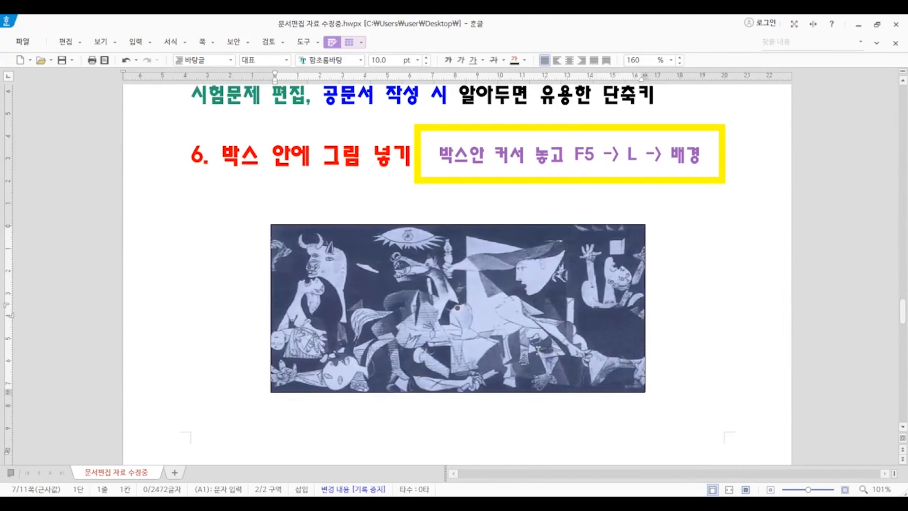
{"action": "key", "text": "ctrl+Up"}
{"action": "key", "text": "ctrl+Up"}
{"action": "key", "text": "ctrl+Down"}
{"action": "key", "text": "ctrl+Down"}
{"action": "key", "text": "ctrl+Down"}
{"action": "key", "text": "ctrl+Down"}
{"action": "key", "text": "ctrl+Down"}
{"action": "key", "text": "ctrl+Down"}
{"action": "key", "text": "ctrl+Down"}
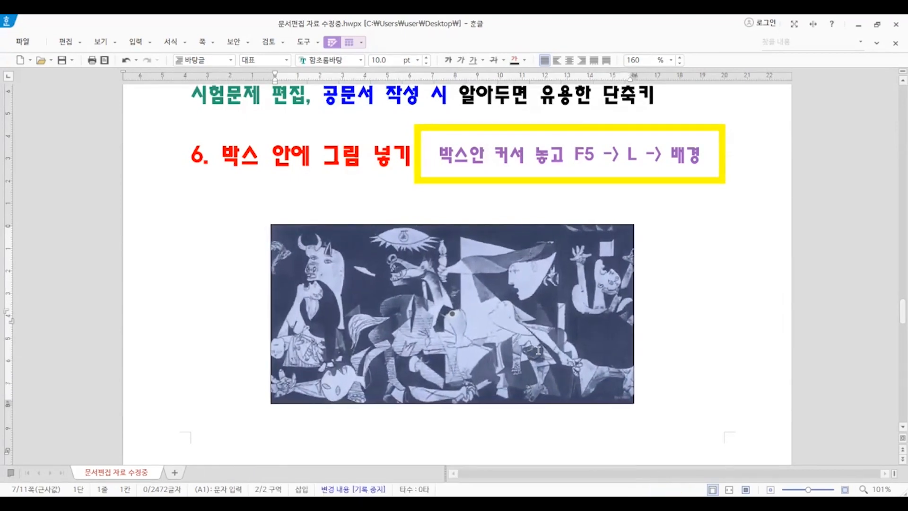
{"action": "key", "text": "ctrl+Right"}
{"action": "key", "text": "ctrl+Right"}
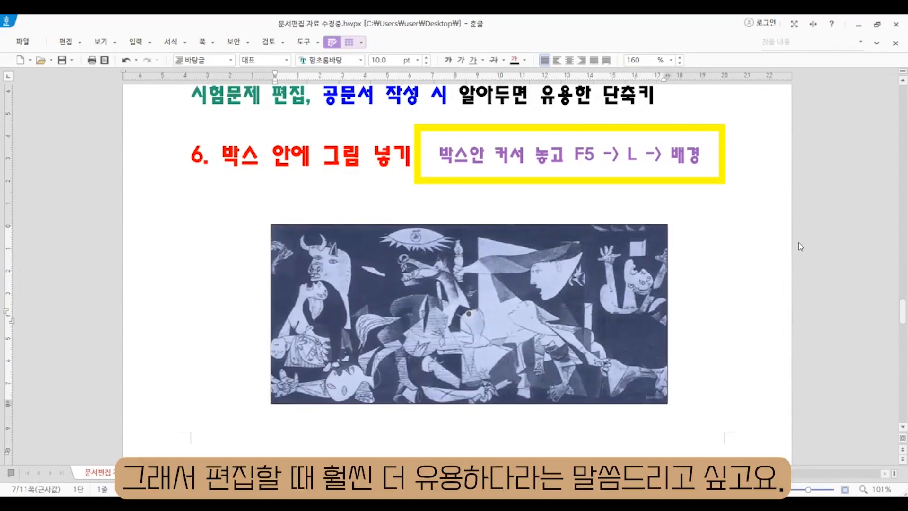
{"action": "left_click", "coordinate": [676, 284]}
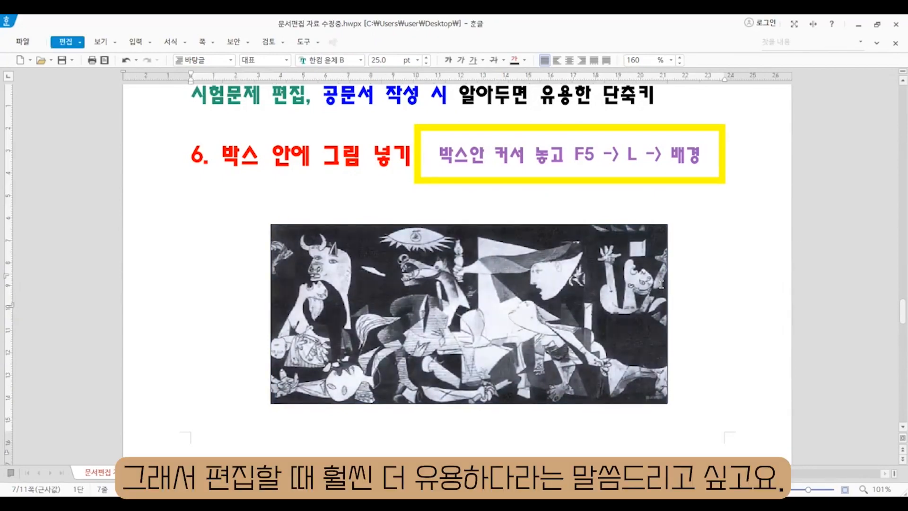
Underline and bold the word 않은 in the second question of section 7 (글자)
{"action": "scroll", "coordinate": [651, 269], "scroll_direction": "down", "scroll_amount": 5}
{"action": "scroll", "coordinate": [652, 269], "scroll_direction": "down", "scroll_amount": 6}
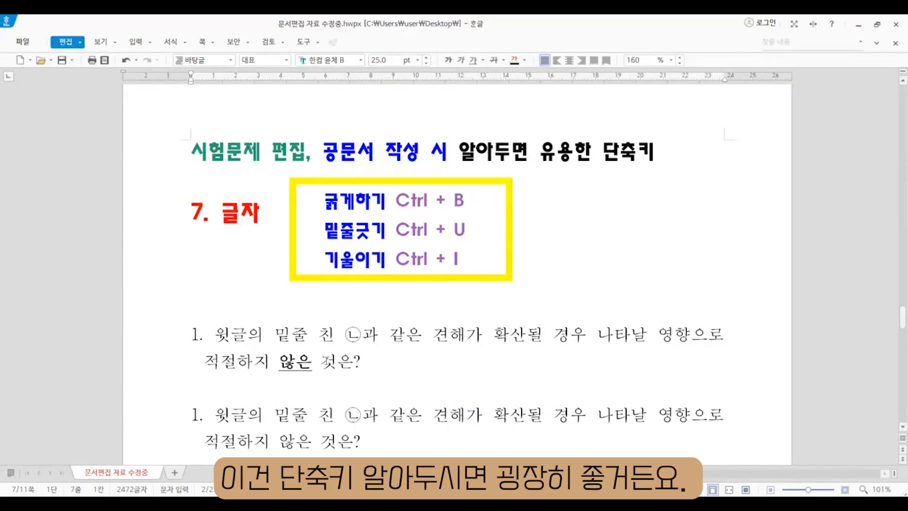
{"action": "scroll", "coordinate": [327, 362], "scroll_direction": "down", "scroll_amount": 1}
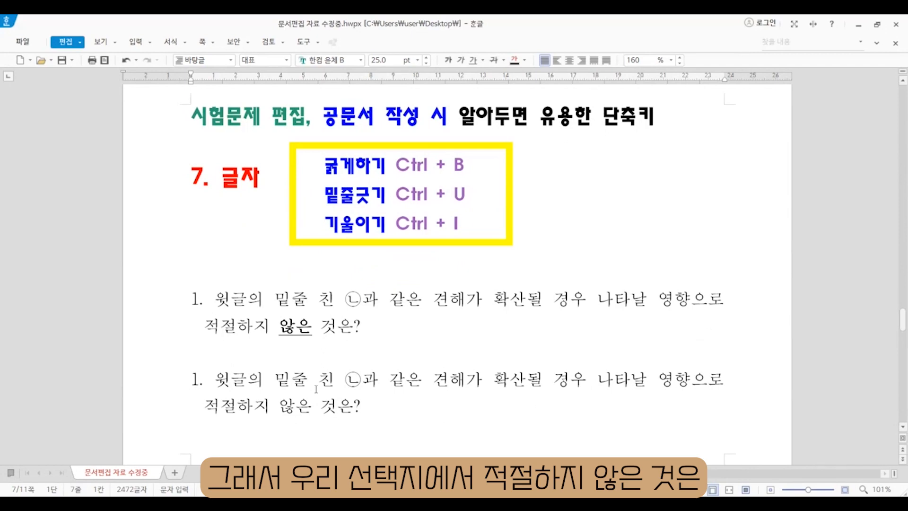
{"action": "double_click", "coordinate": [284, 406]}
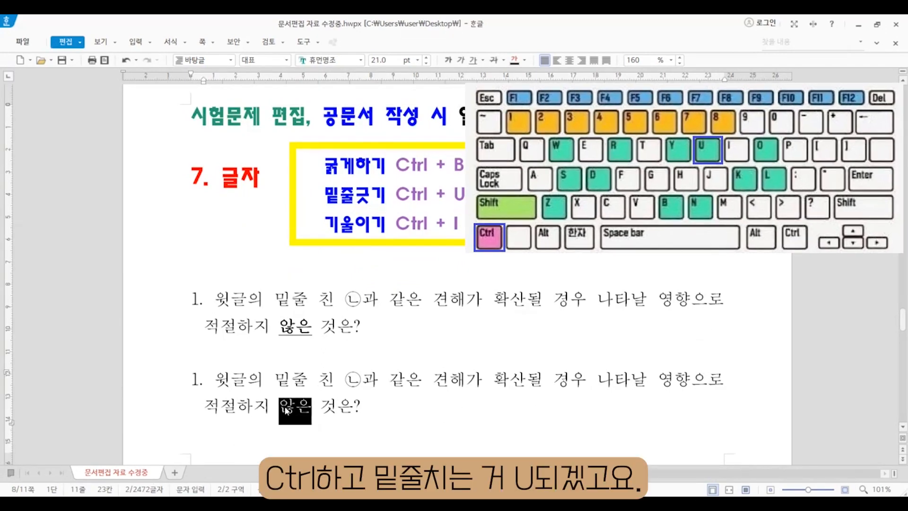
{"action": "key", "text": "ctrl+u"}
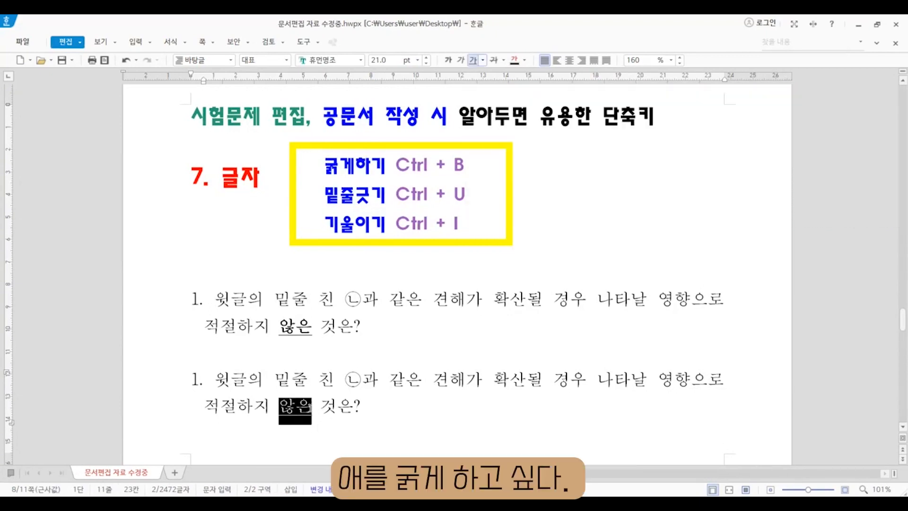
{"action": "key", "text": "ctrl+b"}
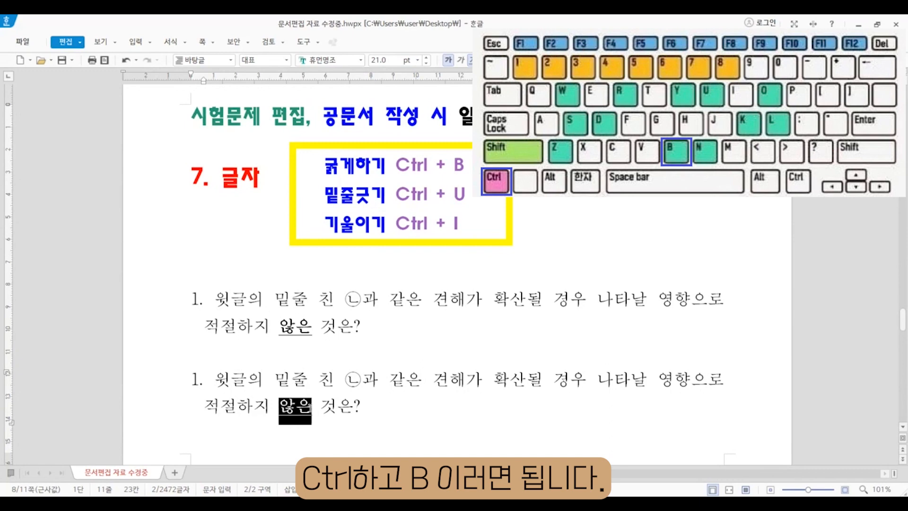
Italicize the word 않은 in the second question, remove the italics again, and deselect the word
{"action": "key", "text": "ctrl+i"}
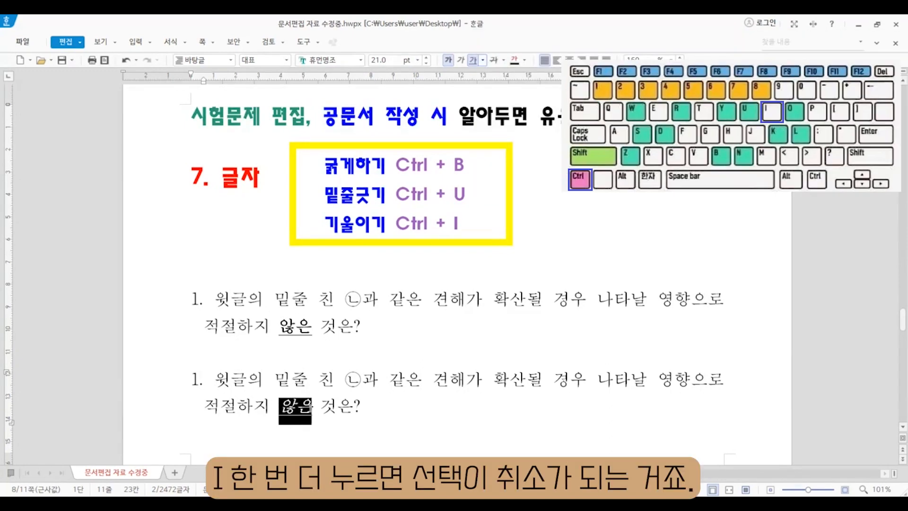
{"action": "key", "text": "ctrl+i"}
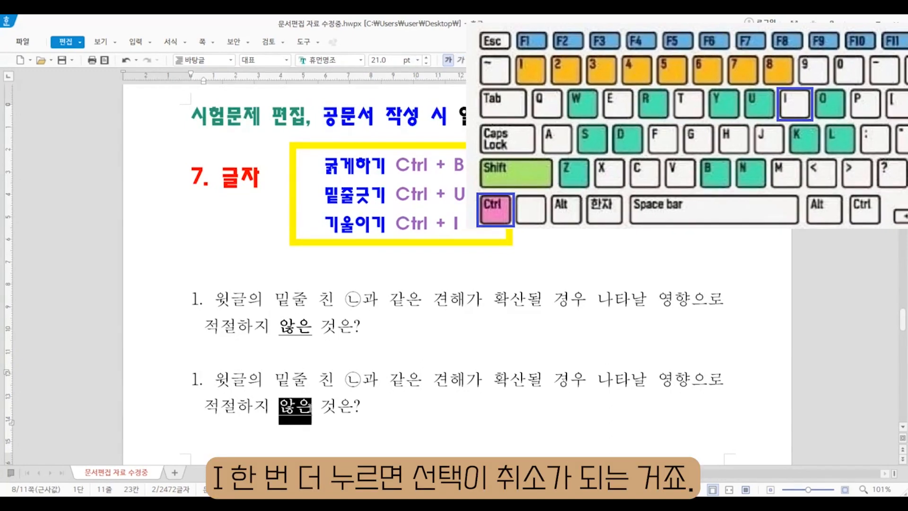
{"action": "left_click", "coordinate": [378, 405]}
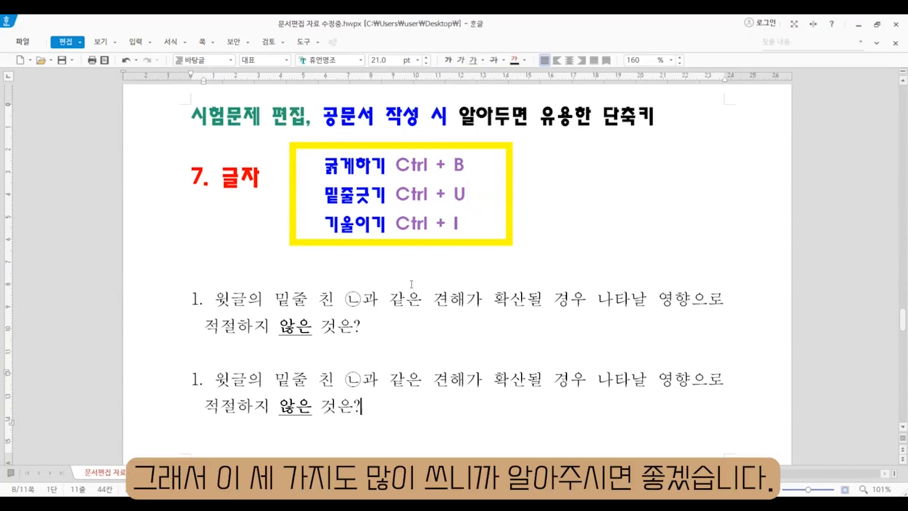
Select the three answer choices in section 8's example (글자크기) and shrink and enlarge their text, ending at 14 pt
{"action": "scroll", "coordinate": [411, 284], "scroll_direction": "down", "scroll_amount": 10}
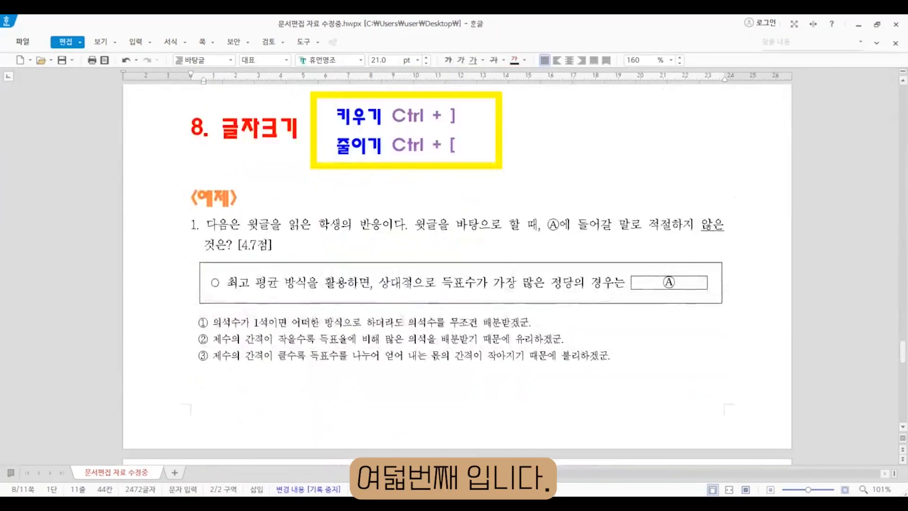
{"action": "scroll", "coordinate": [408, 283], "scroll_direction": "up", "scroll_amount": 1}
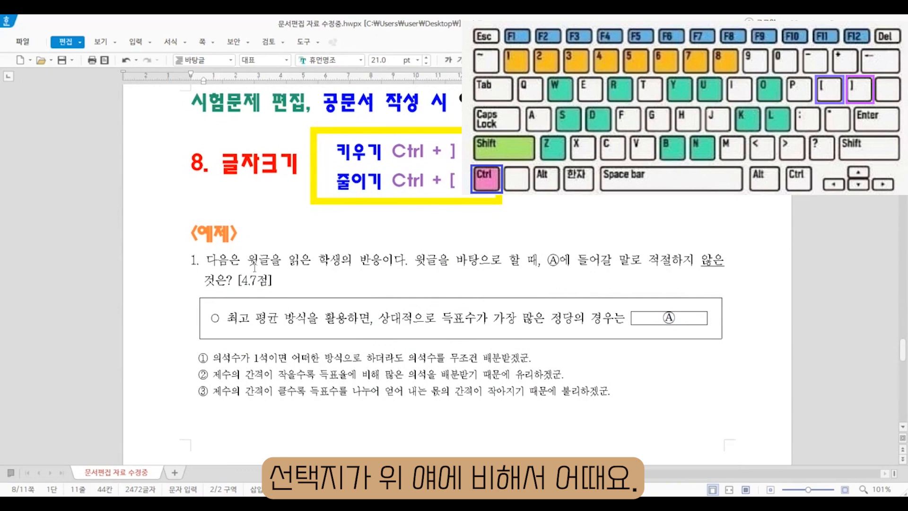
{"action": "left_click", "coordinate": [281, 261]}
{"action": "left_click", "coordinate": [283, 359]}
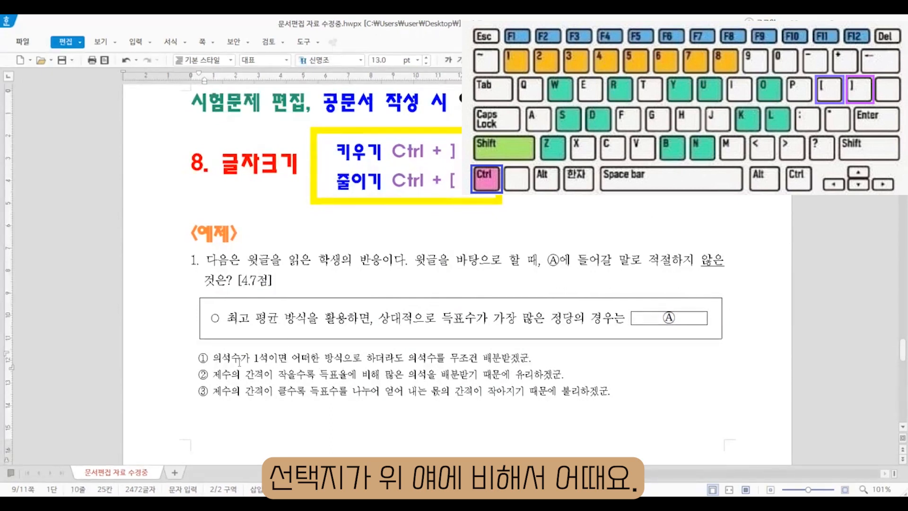
{"action": "left_click_drag", "start_coordinate": [203, 360], "coordinate": [659, 415]}
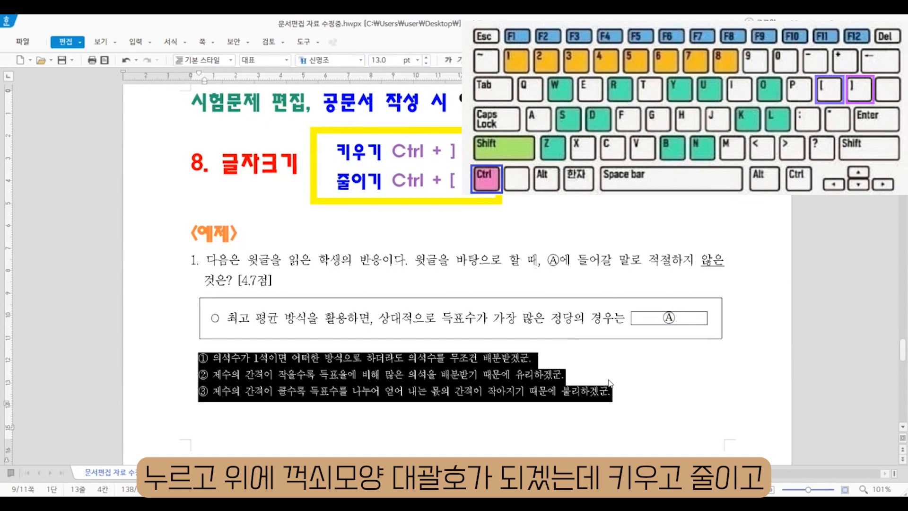
{"action": "key", "text": "ctrl+["}
{"action": "key", "text": "ctrl+]"}
{"action": "key", "text": "ctrl+]"}
{"action": "key", "text": "ctrl+]"}
{"action": "key", "text": "ctrl+["}
{"action": "key", "text": "ctrl+["}
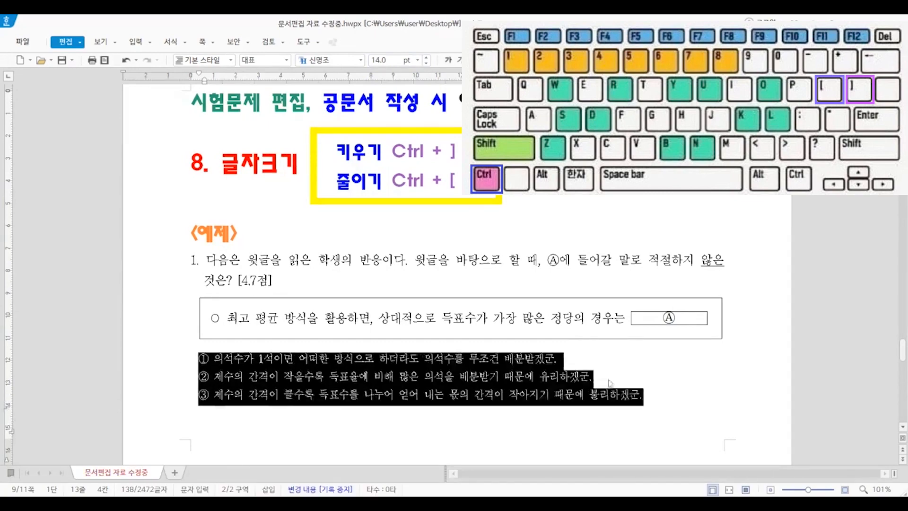
Enlarge and shrink the three selected answer choices step by step, ending at 16 pt
{"action": "key", "text": "ctrl+]"}
{"action": "key", "text": "ctrl+]"}
{"action": "key", "text": "ctrl+["}
{"action": "key", "text": "ctrl+["}
{"action": "key", "text": "ctrl+]"}
{"action": "key", "text": "ctrl+]"}
{"action": "key", "text": "ctrl+["}
{"action": "key", "text": "ctrl+]"}
{"action": "key", "text": "ctrl+]"}
Compare the font size of the boxed sentence with the first answer choice and go to section 9 (반칸 띄우기)
{"action": "scroll", "coordinate": [608, 379], "scroll_direction": "down", "scroll_amount": 3}
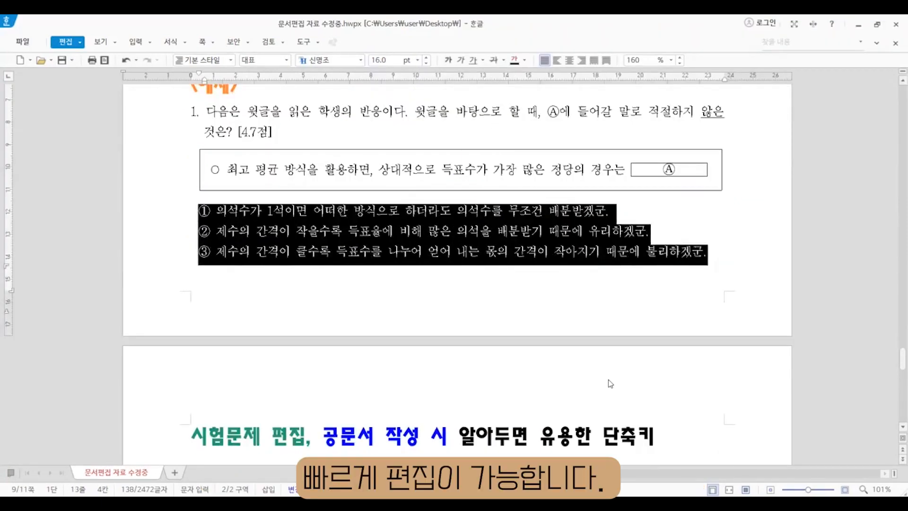
{"action": "left_click", "coordinate": [295, 169]}
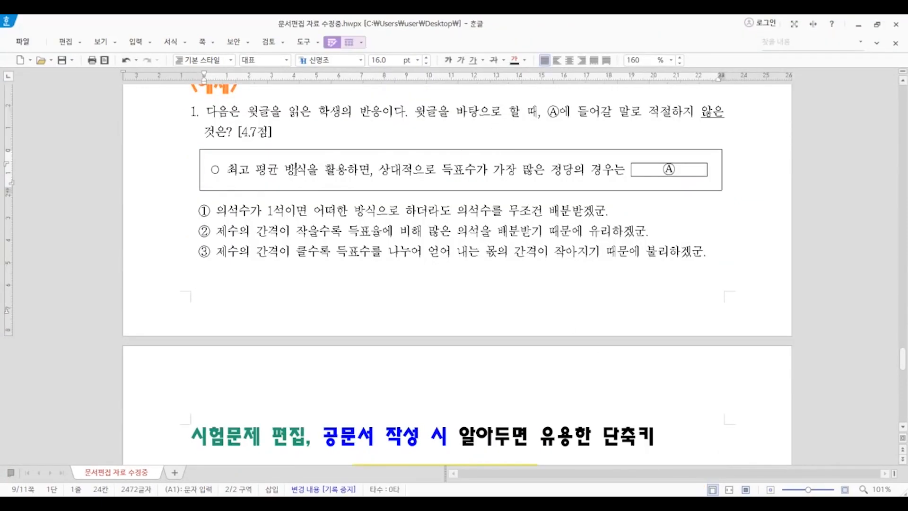
{"action": "key", "text": "Down"}
{"action": "key", "text": "Up"}
{"action": "key", "text": "Down"}
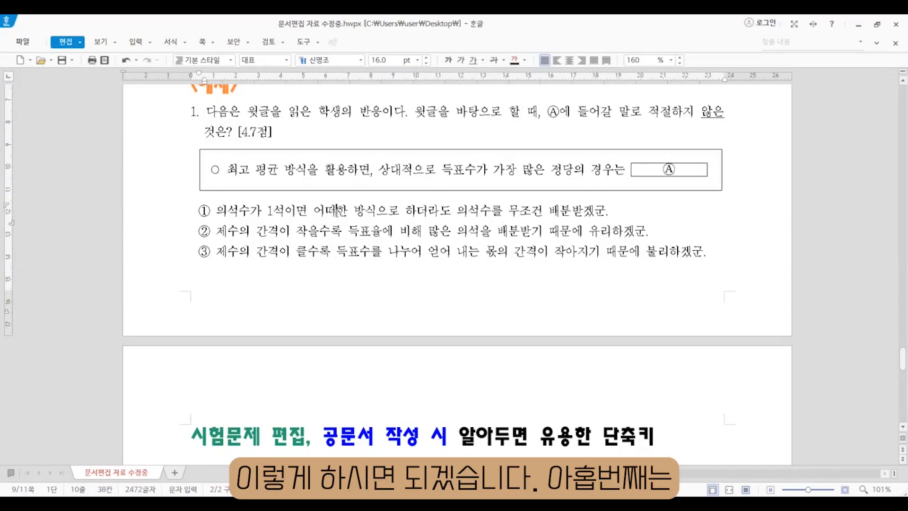
{"action": "scroll", "coordinate": [335, 213], "scroll_direction": "down", "scroll_amount": 5}
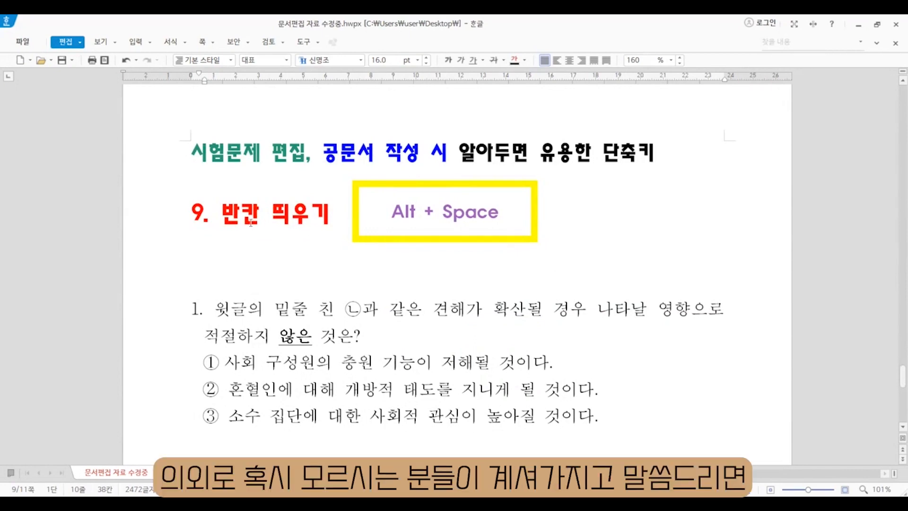
Clear the spacing between ① and 사회 in section 9's first answer choice and put a single full space there
{"action": "left_click", "coordinate": [222, 363]}
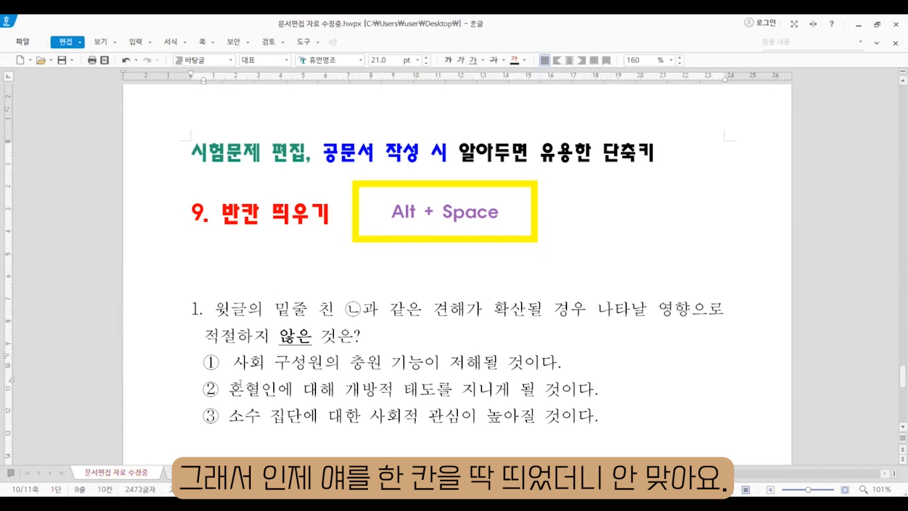
{"action": "left_click", "coordinate": [237, 373]}
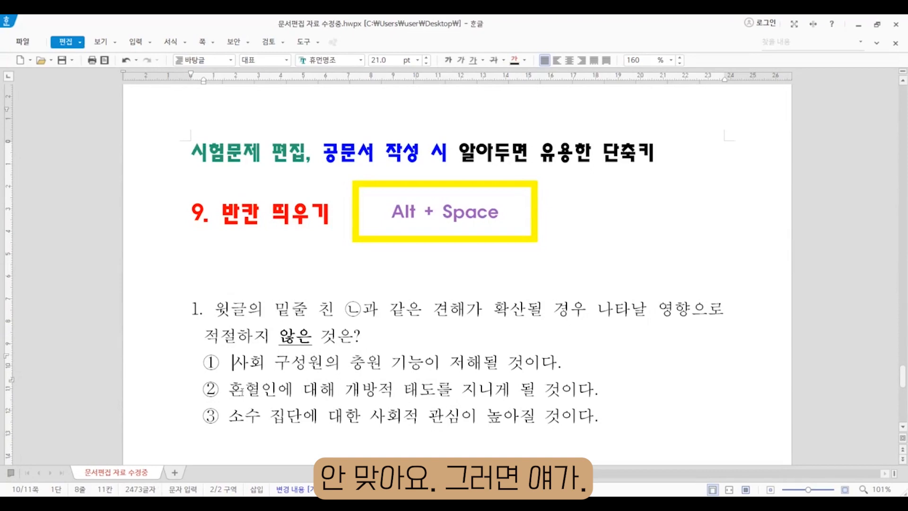
{"action": "key", "text": "BackSpace"}
{"action": "key", "text": "BackSpace"}
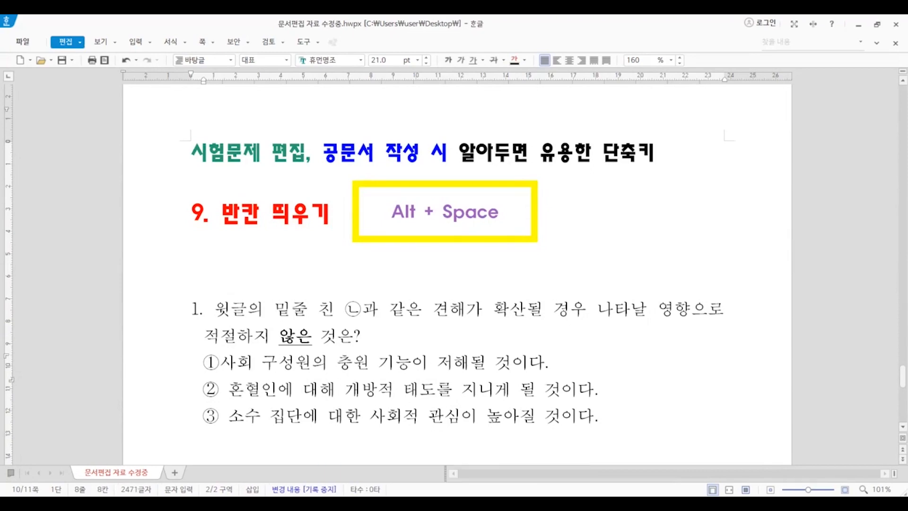
{"action": "key", "text": "alt+space"}
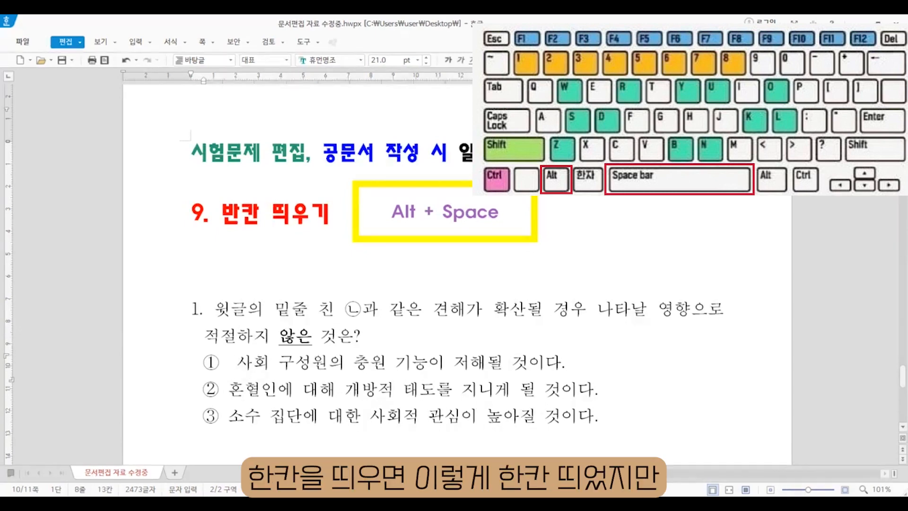
{"action": "key", "text": "BackSpace"}
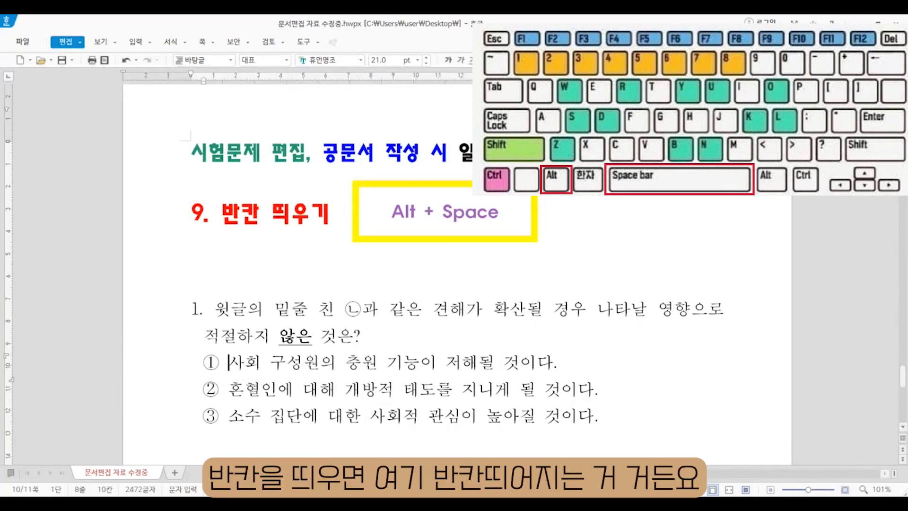
Try a half-width space before the text of answer choices ① and ②, remove both, and go to section 10 (글자 정렬)
{"action": "key", "text": "alt+space"}
{"action": "key", "text": "Down"}
{"action": "key", "text": "alt+space"}
{"action": "key", "text": "BackSpace"}
{"action": "key", "text": "Up"}
{"action": "key", "text": "BackSpace"}
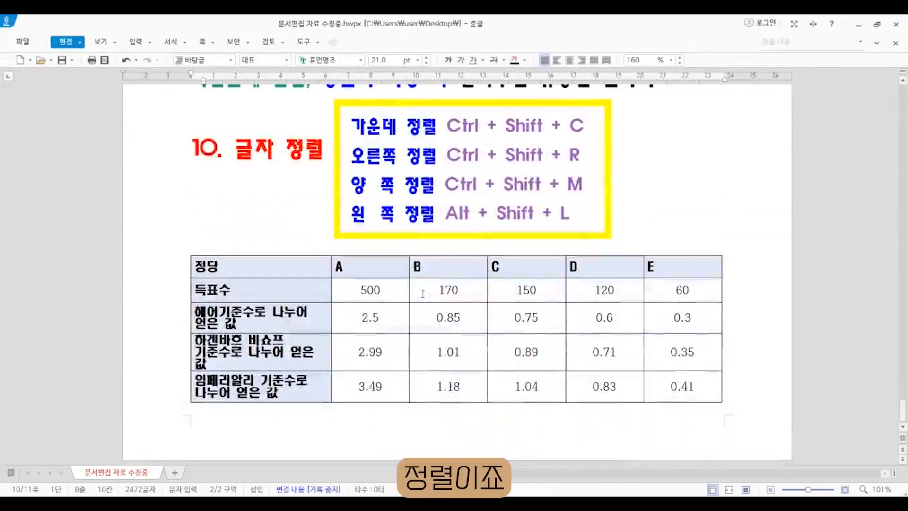
{"action": "scroll", "coordinate": [423, 294], "scroll_direction": "up", "scroll_amount": 1}
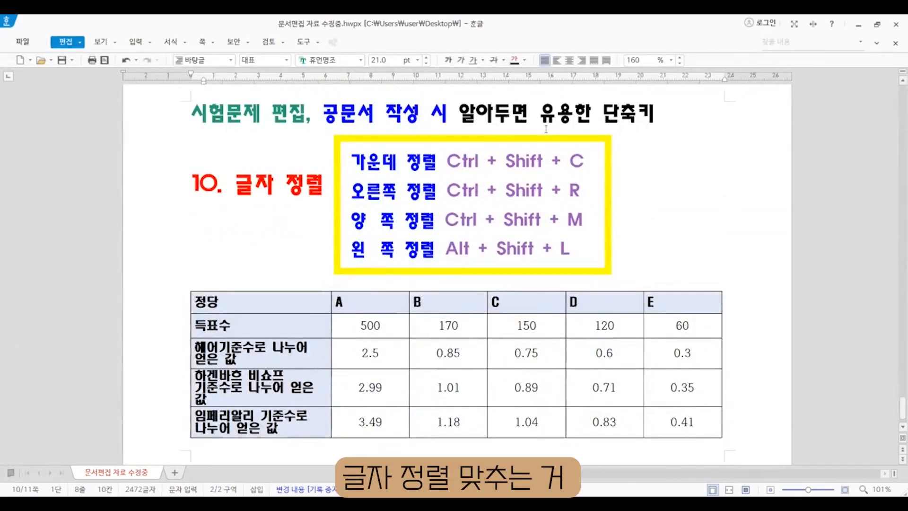